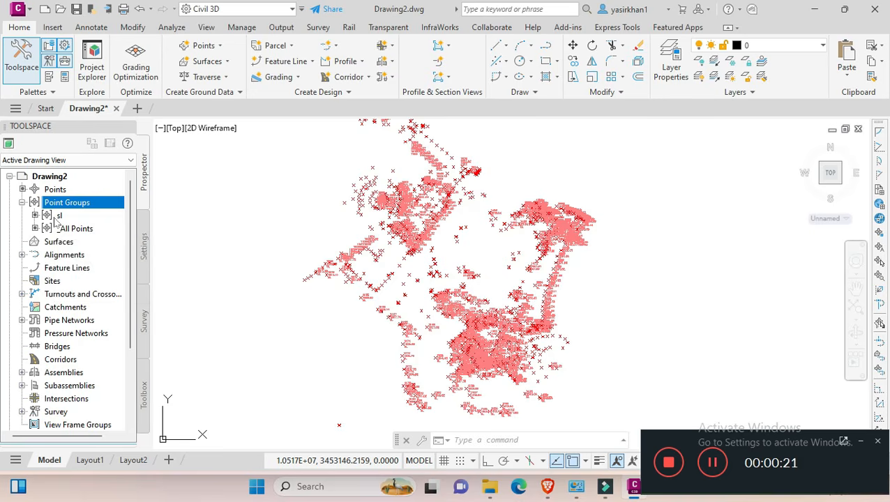
# Start a new TIN surface and name it Existing Surface
pyautogui.moveTo(54, 221)
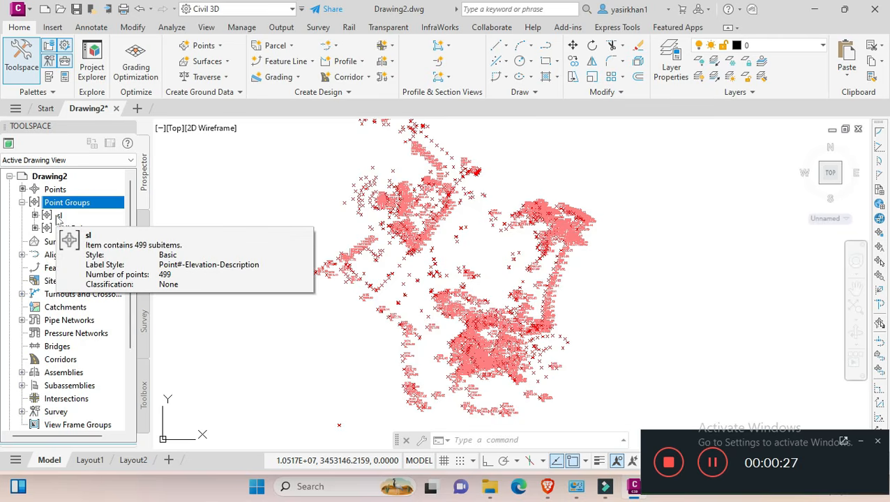
pyautogui.click(66, 244)
pyautogui.rightClick(85, 245)
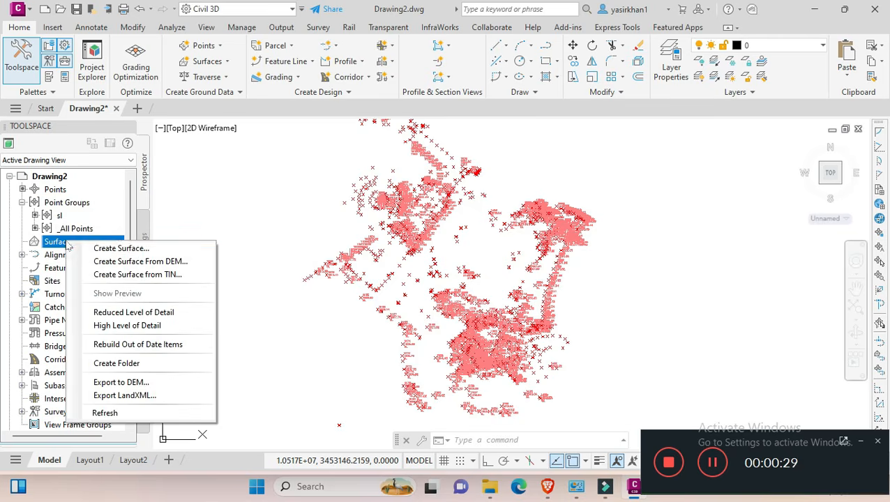
pyautogui.click(89, 248)
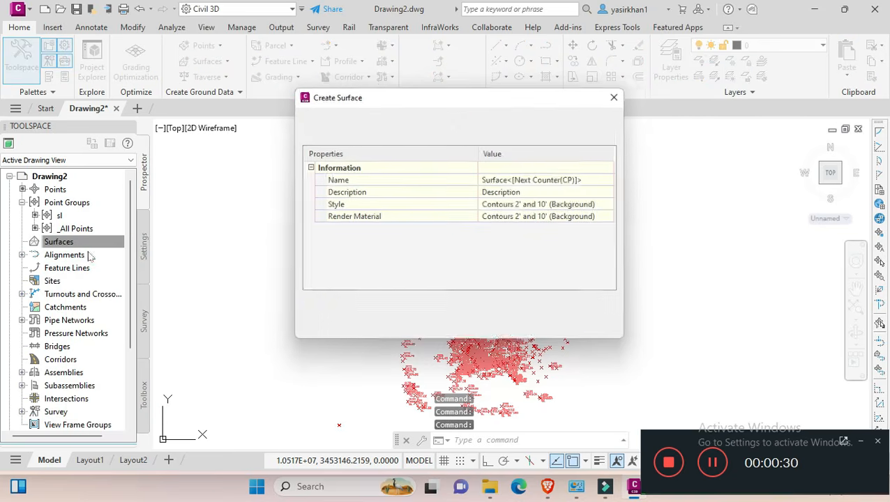
pyautogui.click(532, 179)
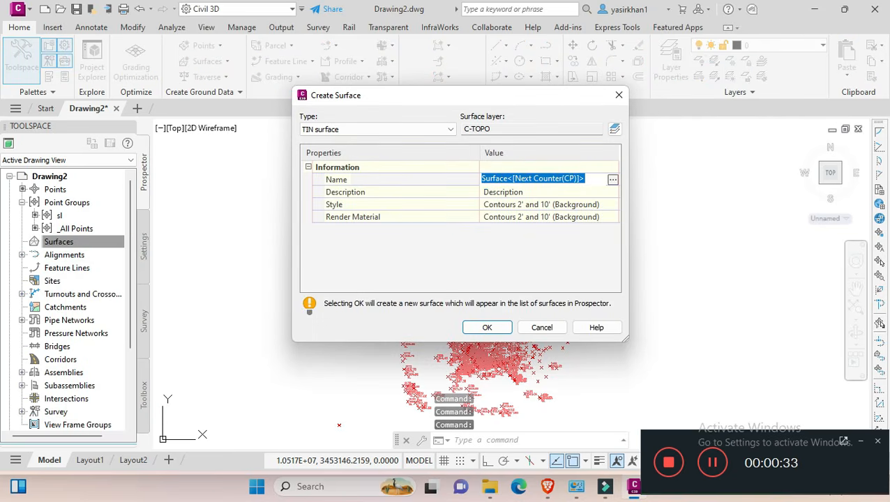
pyautogui.write('Existing Surface')
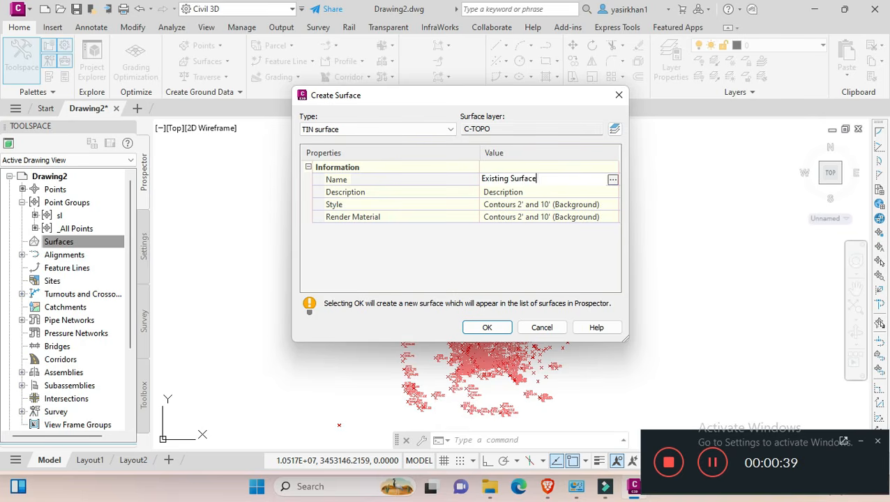
# Set the new surface's style to Contours 1' and 5' (Background) and create the surface
pyautogui.click(597, 204)
pyautogui.click(613, 205)
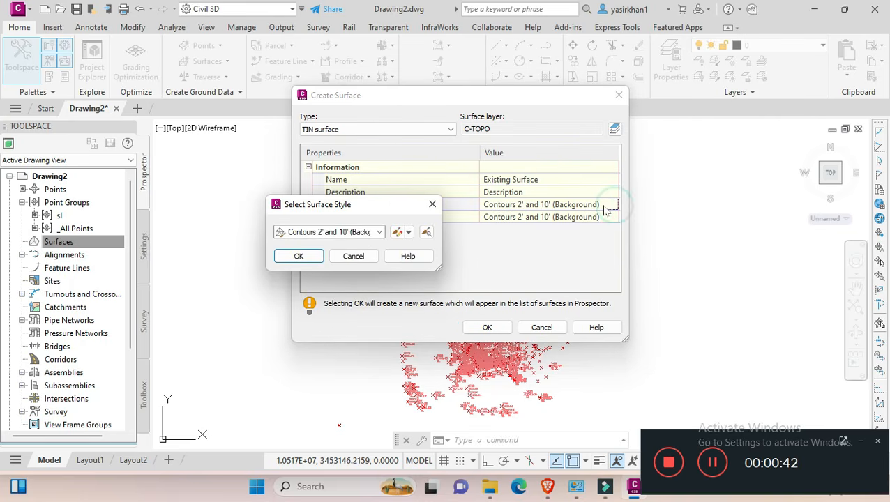
pyautogui.click(367, 233)
pyautogui.click(328, 263)
pyautogui.click(300, 257)
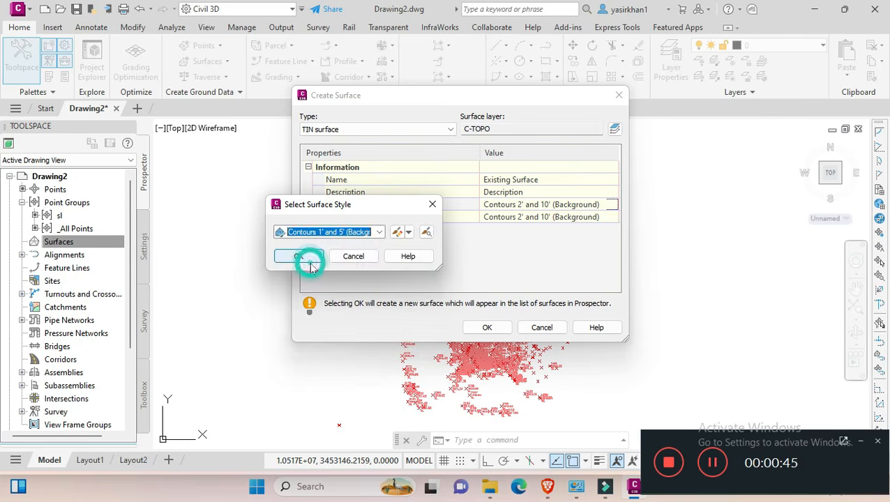
pyautogui.click(487, 327)
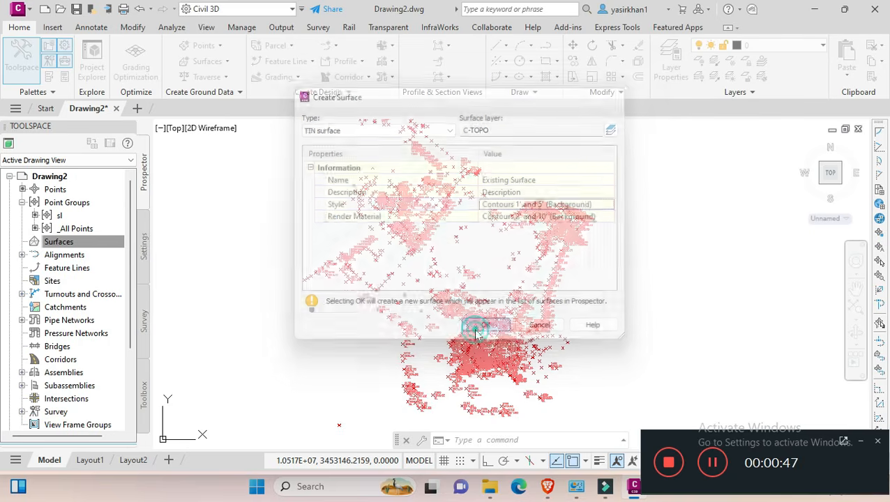
# Add the sl point group to the definition of Existing Surface and apply it
pyautogui.click(22, 242)
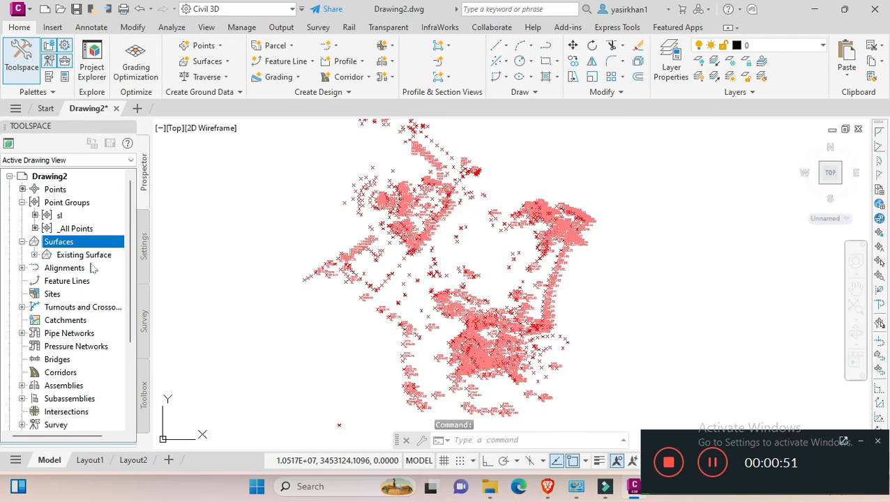
pyautogui.click(35, 256)
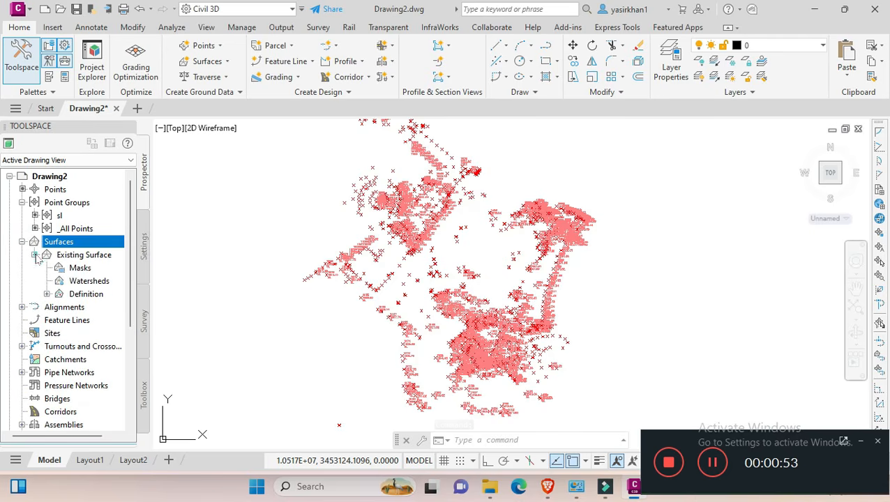
pyautogui.click(47, 294)
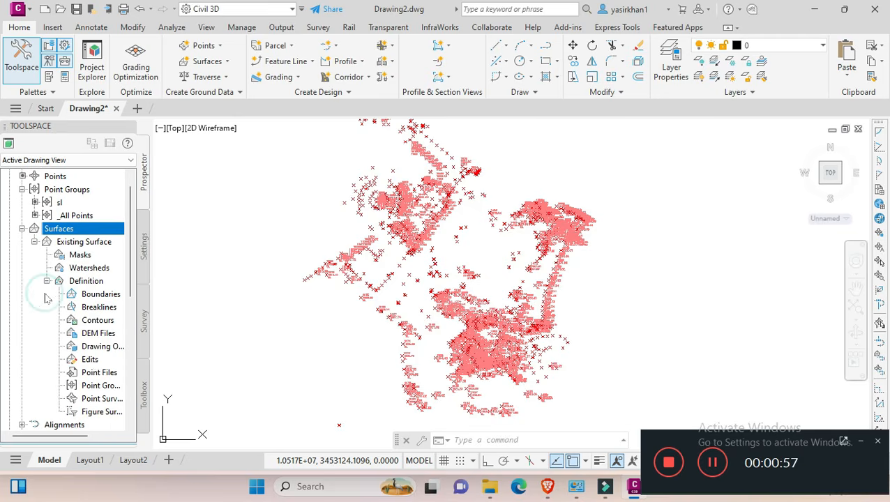
pyautogui.click(102, 387)
pyautogui.rightClick(102, 387)
pyautogui.click(131, 393)
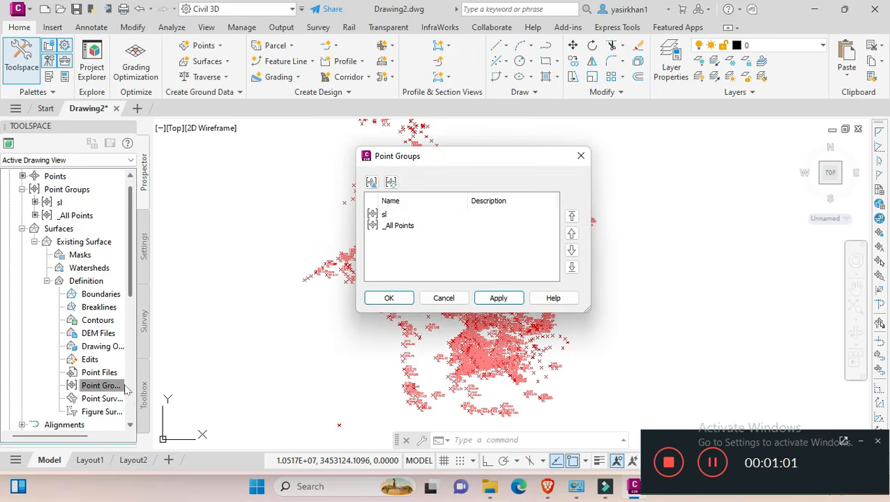
pyautogui.click(396, 216)
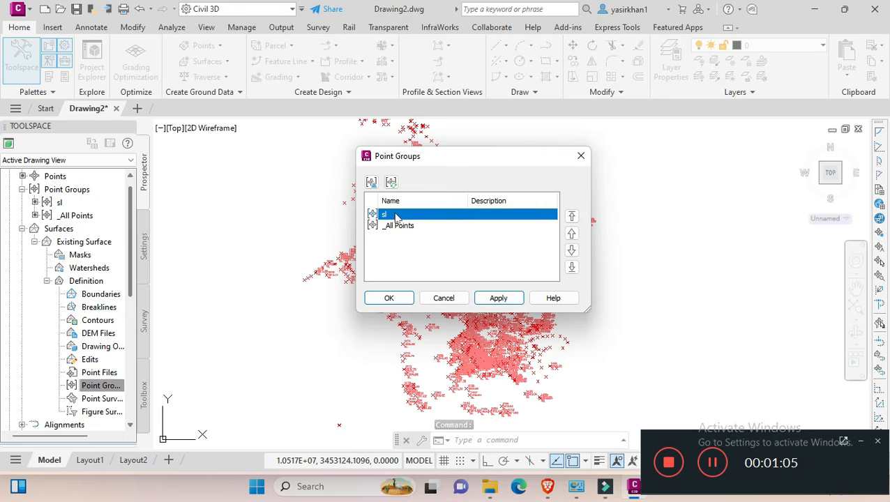
pyautogui.click(497, 299)
pyautogui.click(390, 299)
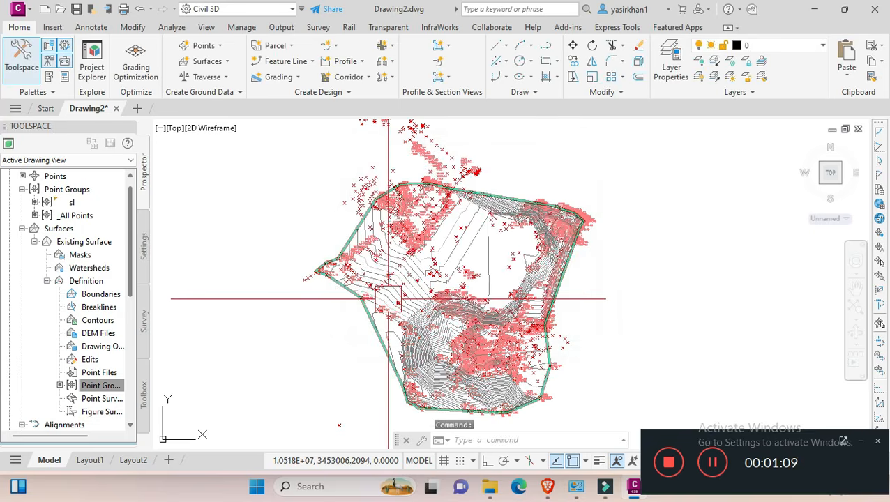
# Edit the style of Existing Surface to make the Triangles component visible in plan view, and apply the change
pyautogui.scroll(2, 443, 332)
pyautogui.scroll(-4, 412, 300)
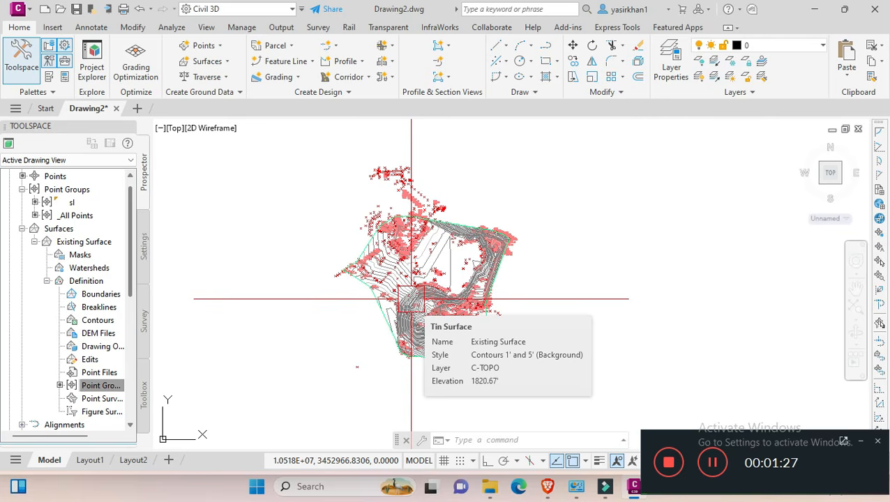
pyautogui.scroll(8, 446, 237)
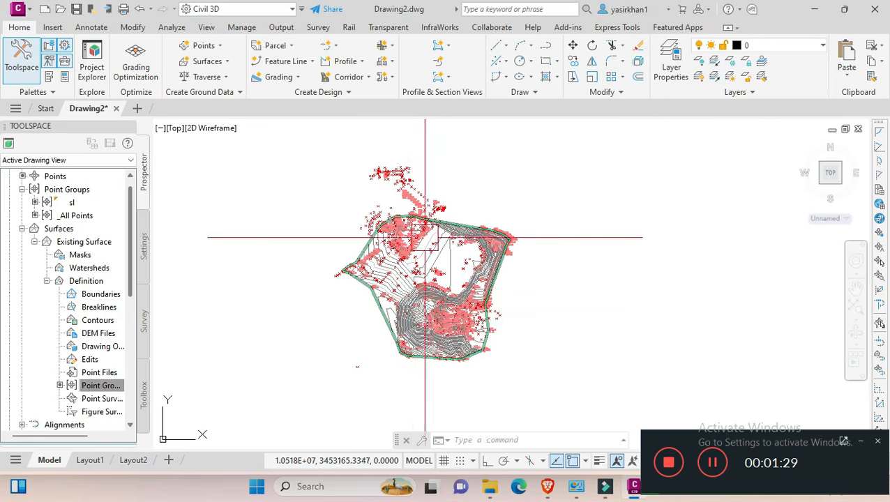
pyautogui.scroll(2, 446, 239)
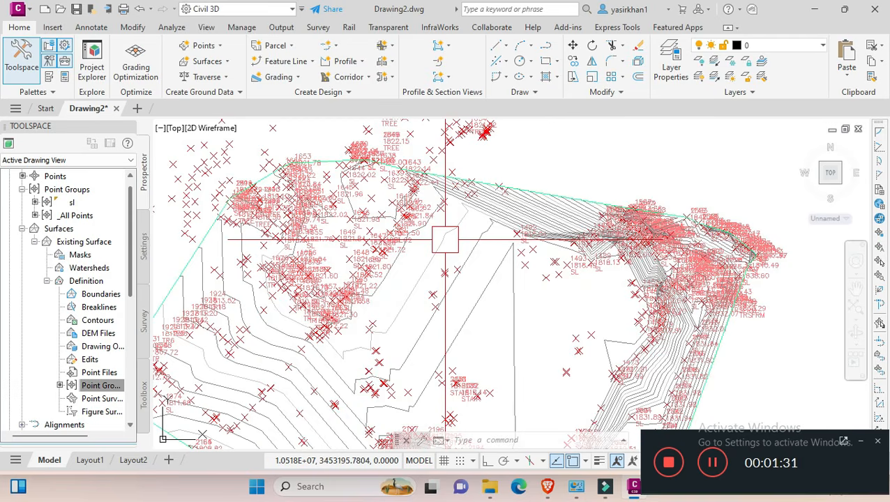
pyautogui.click(445, 239)
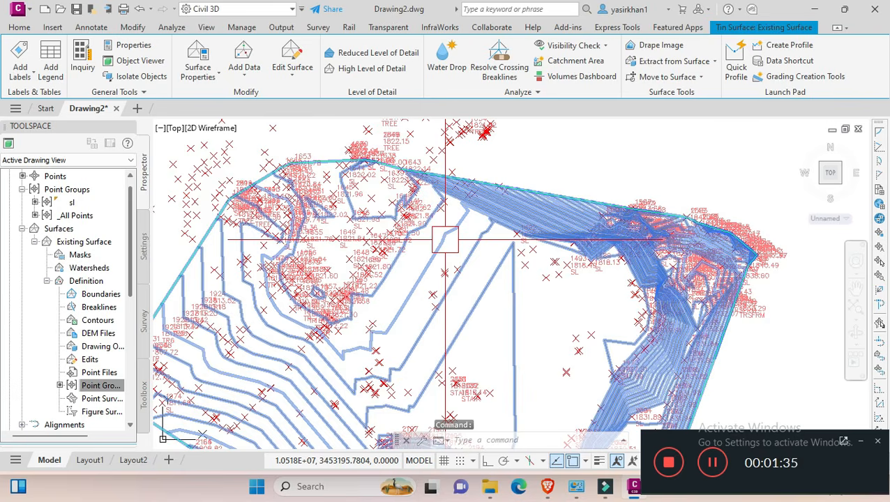
pyautogui.rightClick(445, 239)
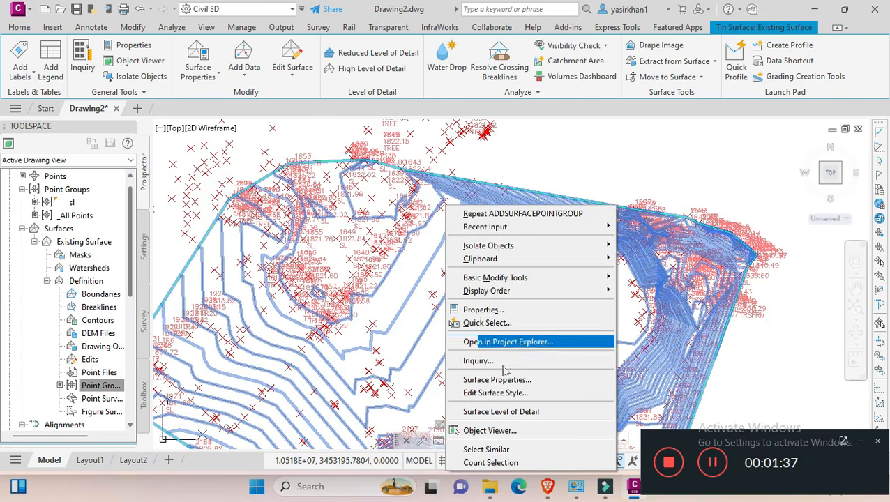
pyautogui.click(522, 394)
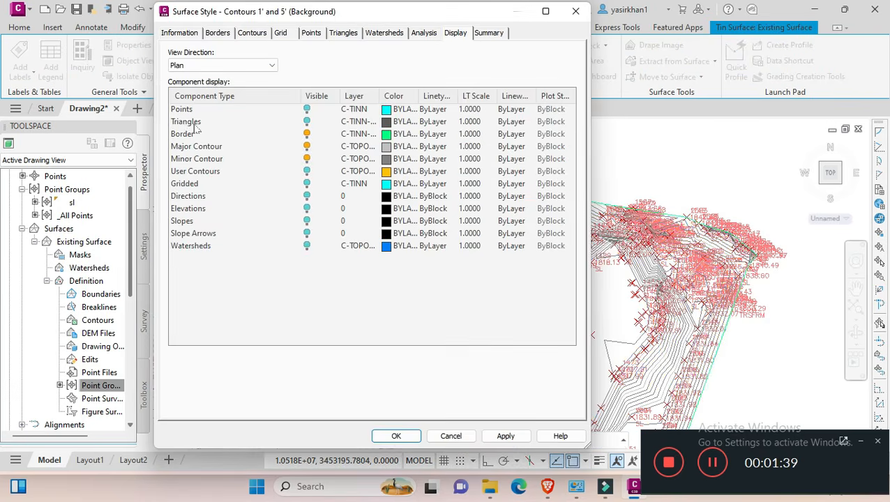
pyautogui.click(307, 122)
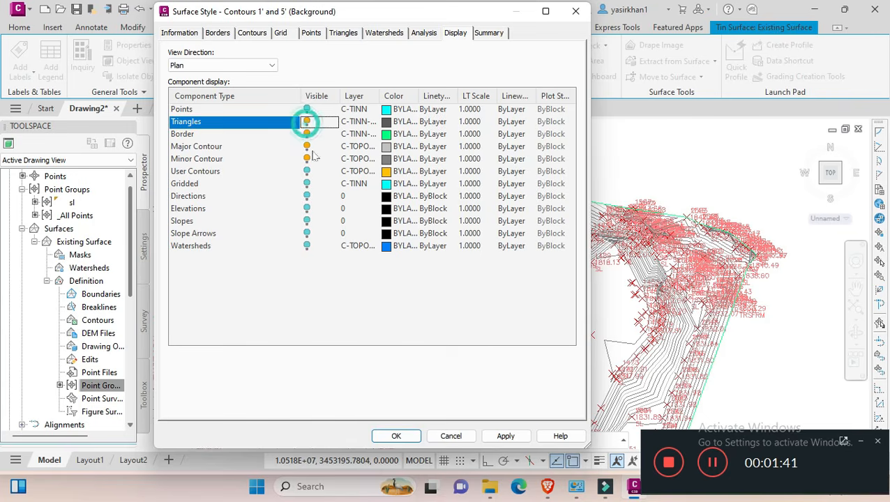
pyautogui.click(506, 436)
pyautogui.click(414, 438)
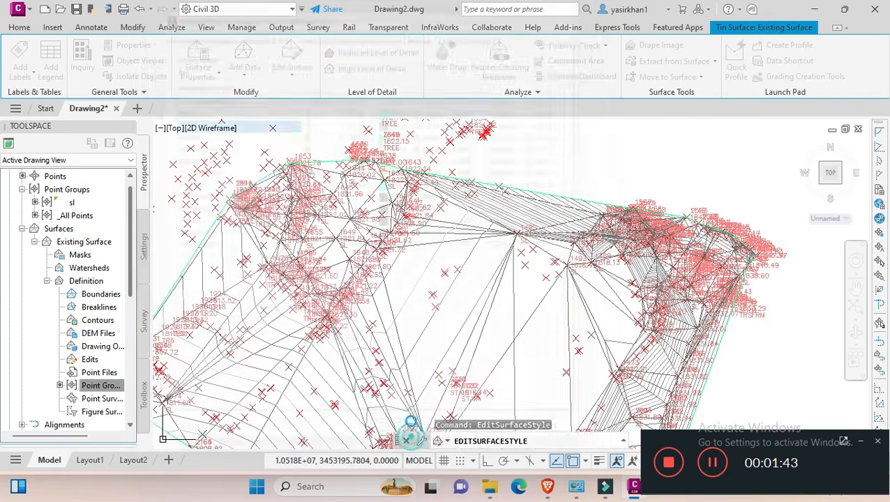
# Add a surface line to Existing Surface from point 1441 to point 1436 near the southeast border
pyautogui.scroll(-2, 578, 187)
pyautogui.scroll(4, 578, 187)
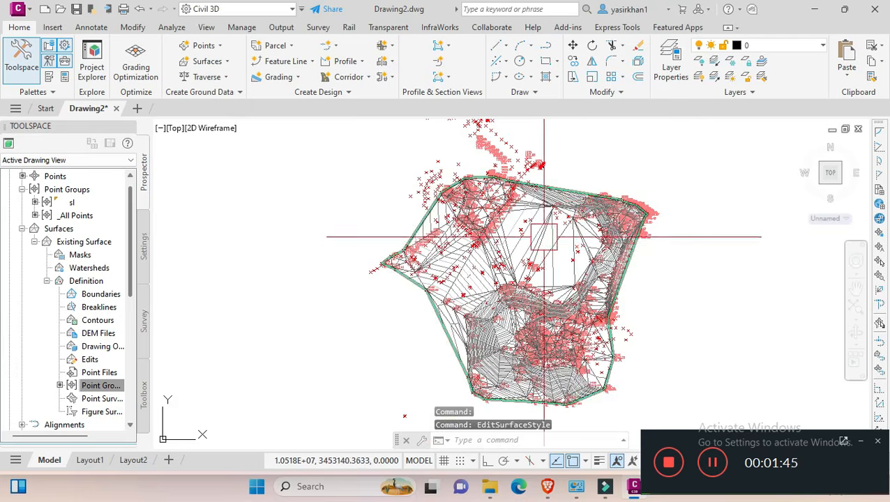
pyautogui.click(537, 281)
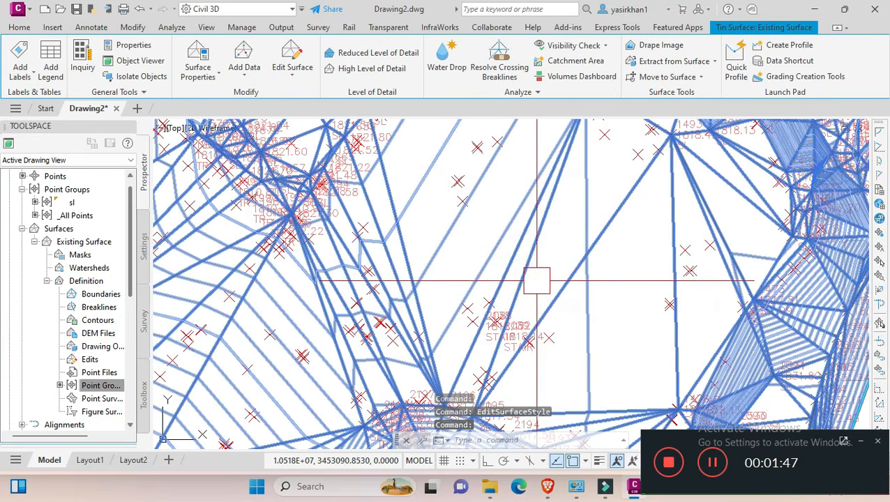
pyautogui.click(293, 70)
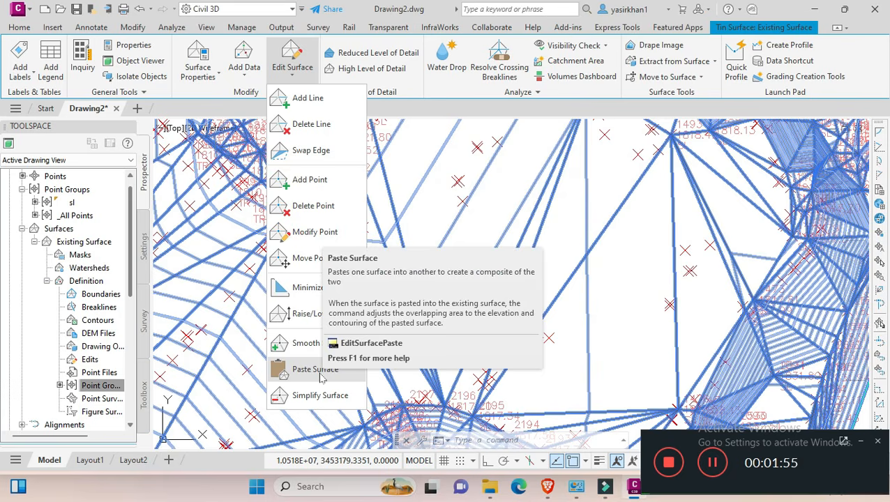
pyautogui.click(314, 94)
pyautogui.scroll(-8, 446, 205)
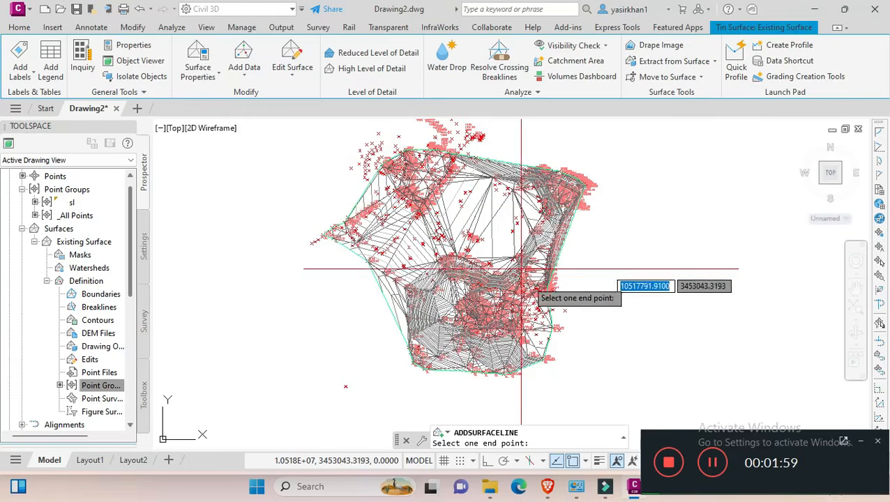
pyautogui.scroll(3, 547, 349)
pyautogui.scroll(3, 537, 372)
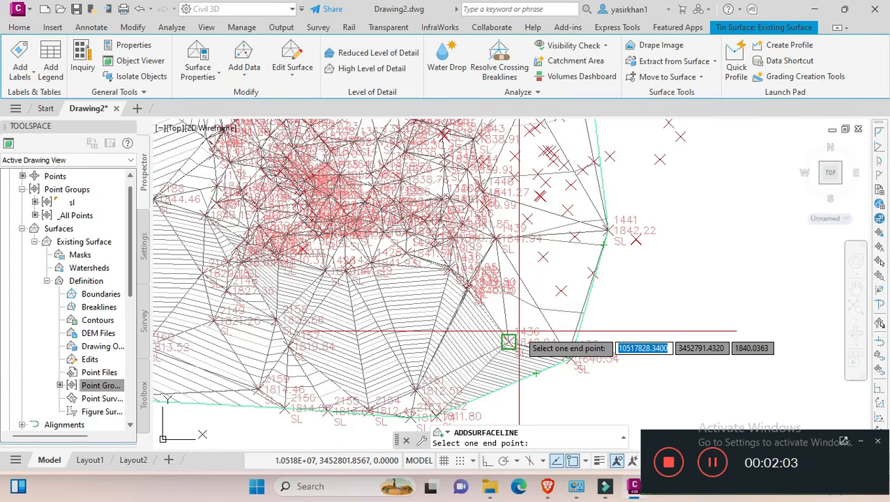
pyautogui.scroll(2, 517, 333)
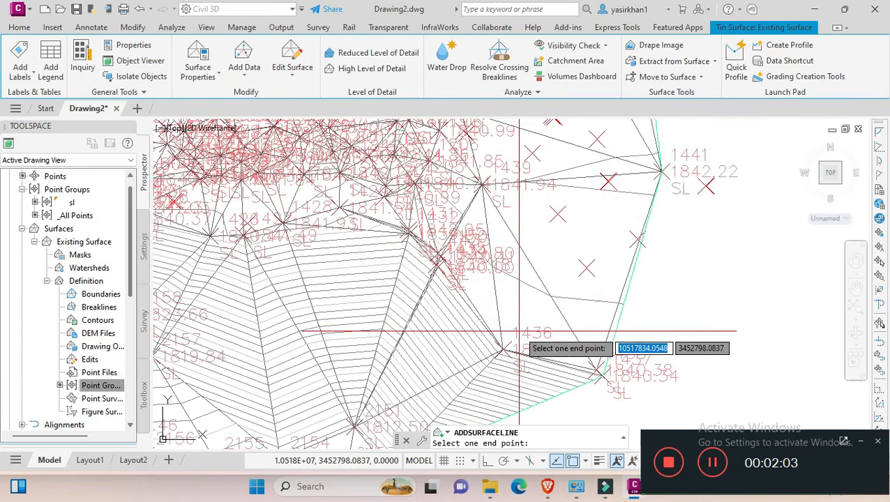
pyautogui.click(660, 171)
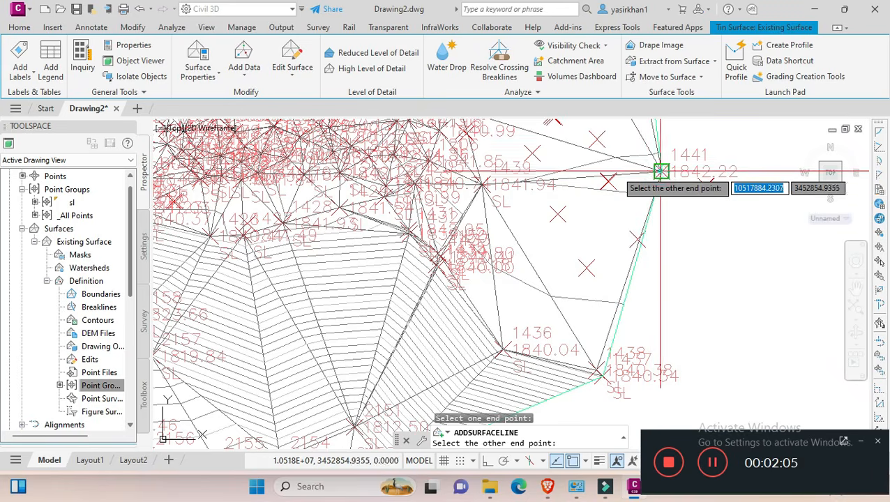
pyautogui.click(502, 350)
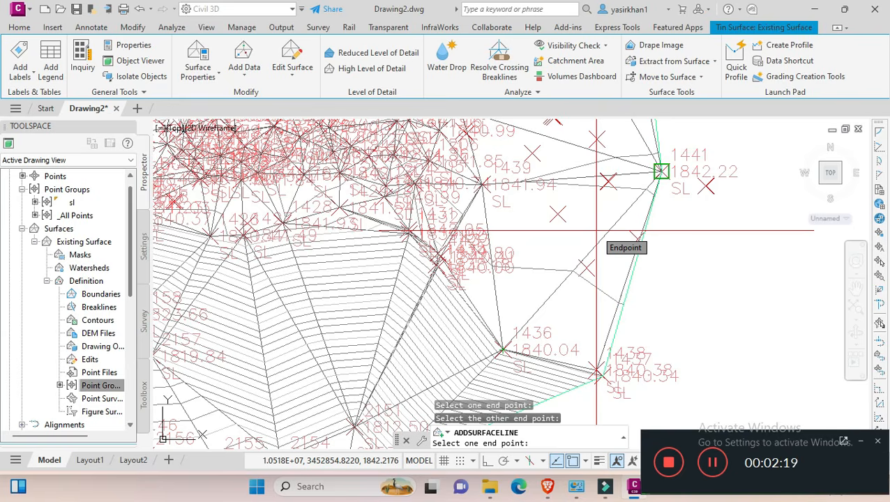
pyautogui.click(597, 231)
pyautogui.click(499, 351)
pyautogui.press('Escape')
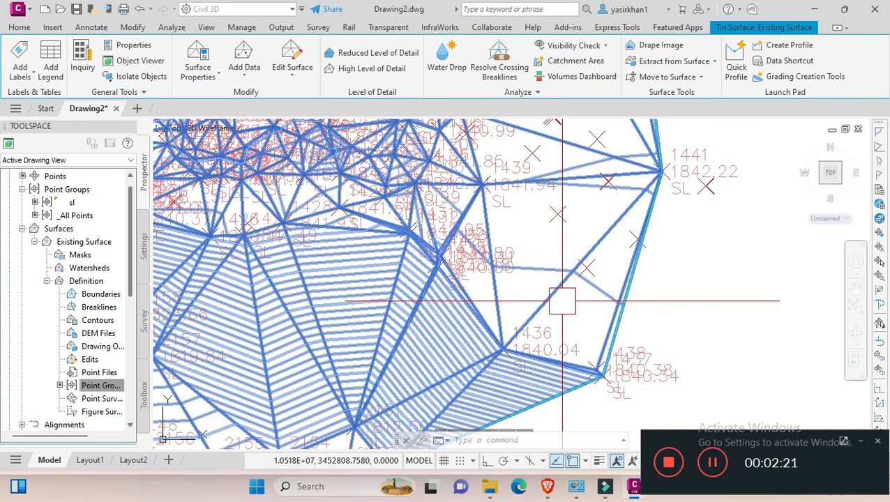
# Delete the three surface lines of Existing Surface that lie outside points 2167 to 2172 along the west border
pyautogui.click(292, 77)
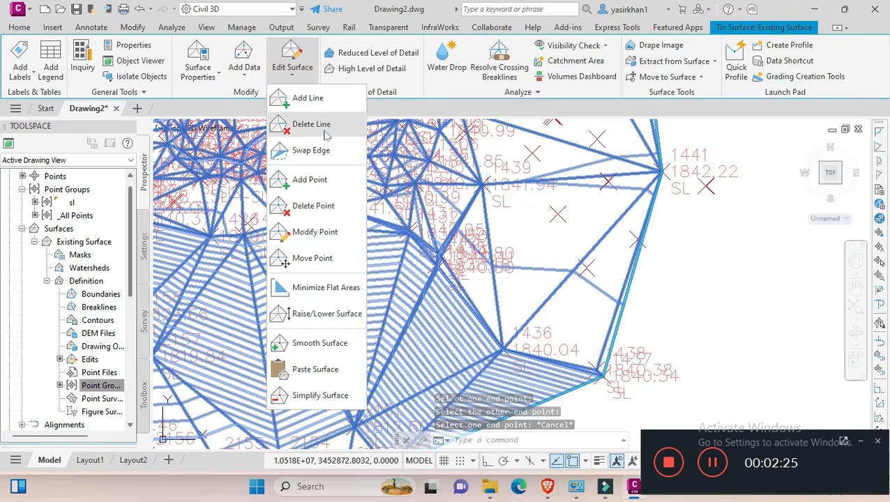
pyautogui.click(300, 124)
pyautogui.scroll(-3, 608, 244)
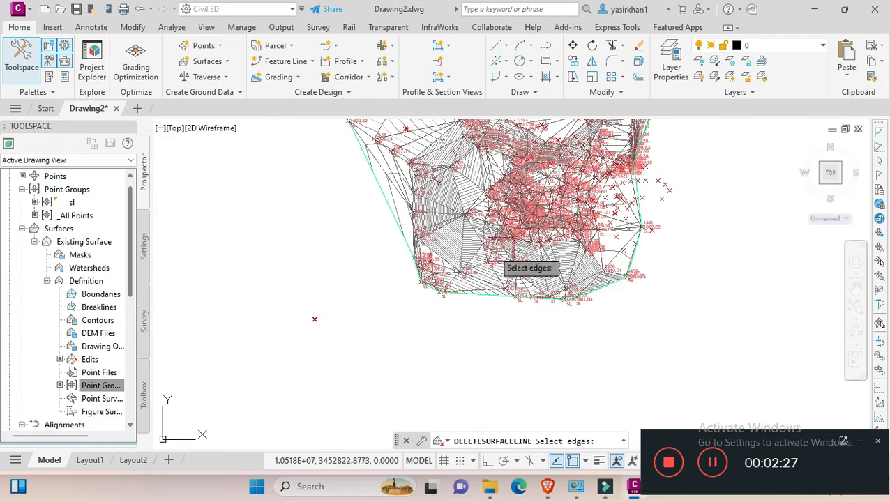
pyautogui.scroll(3, 371, 176)
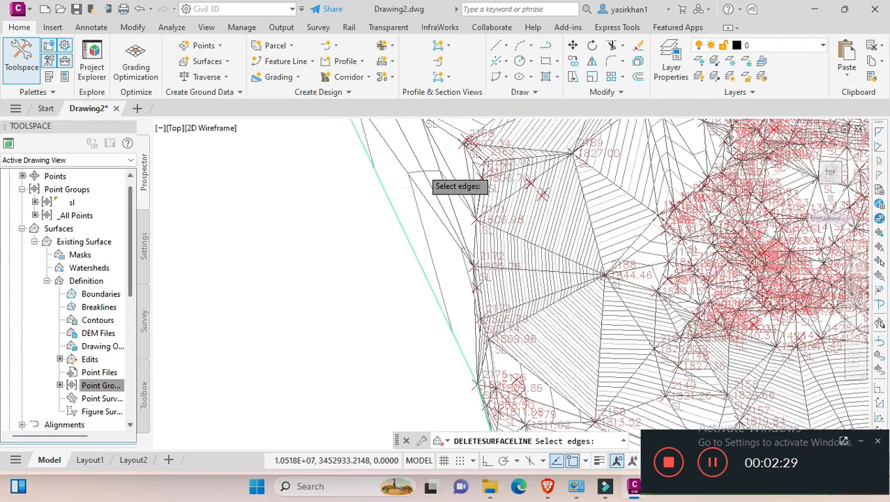
pyautogui.scroll(2, 415, 178)
pyautogui.scroll(1, 398, 222)
pyautogui.scroll(-2, 391, 237)
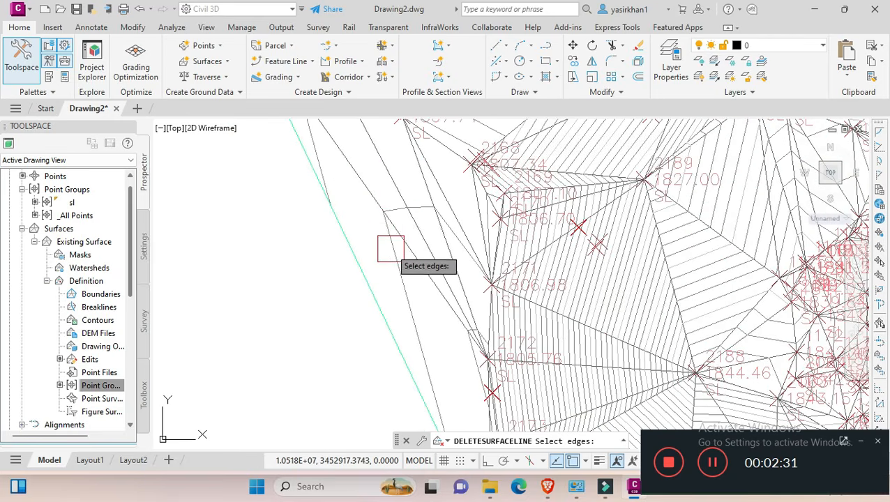
pyautogui.scroll(-3, 392, 237)
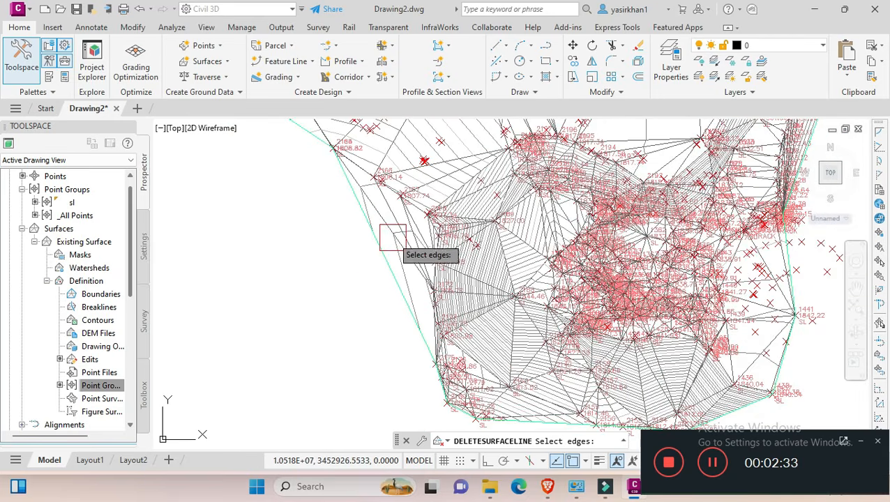
pyautogui.scroll(3, 388, 210)
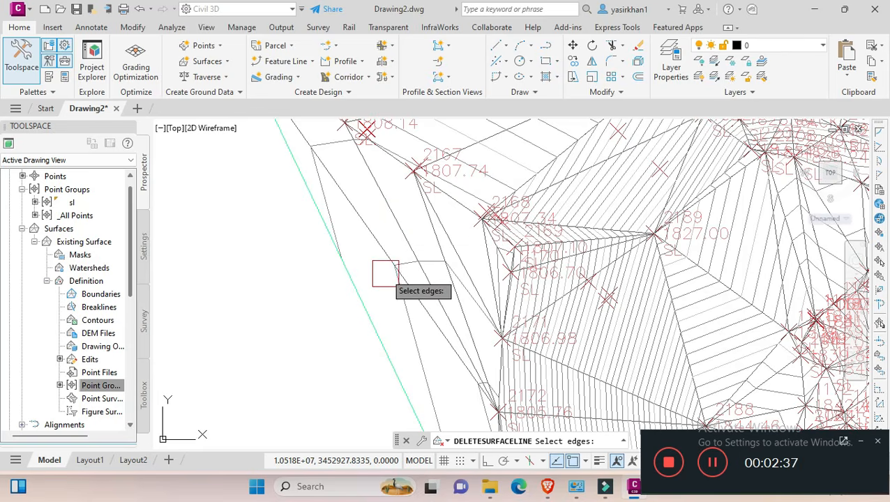
pyautogui.click(399, 307)
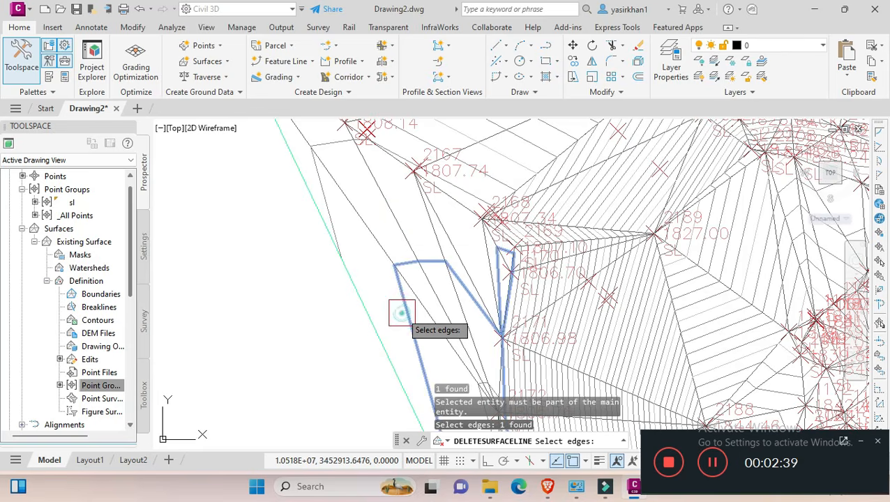
pyautogui.click(358, 213)
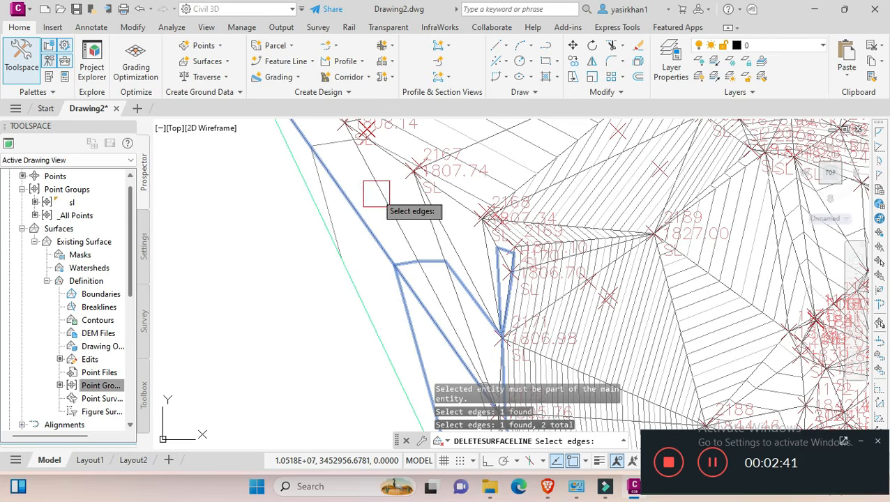
pyautogui.click(375, 192)
pyautogui.press('Return')
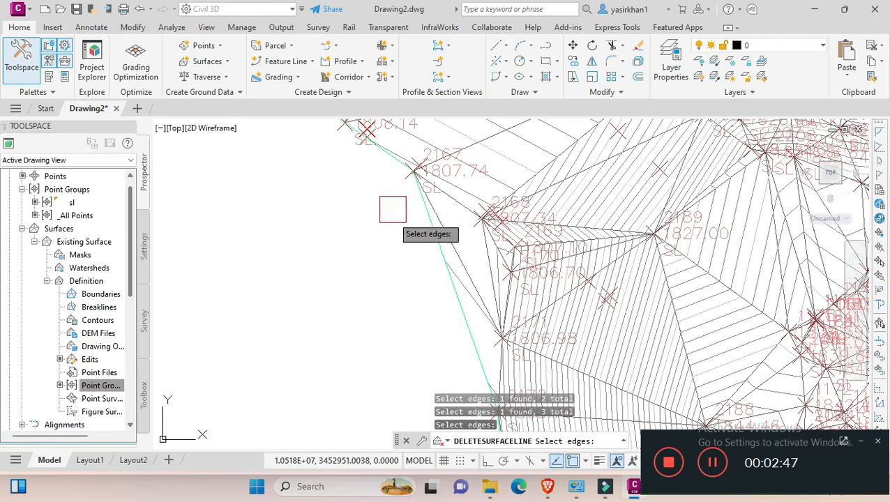
pyautogui.scroll(-3, 377, 241)
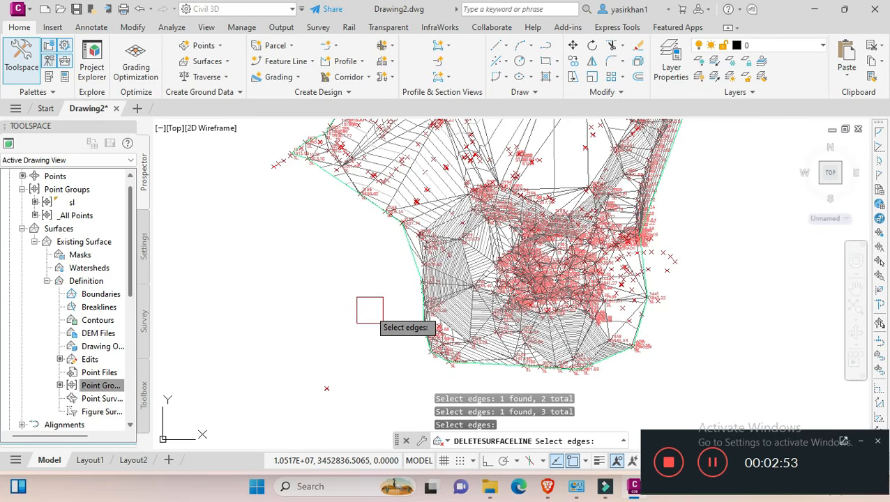
pyautogui.press('Escape')
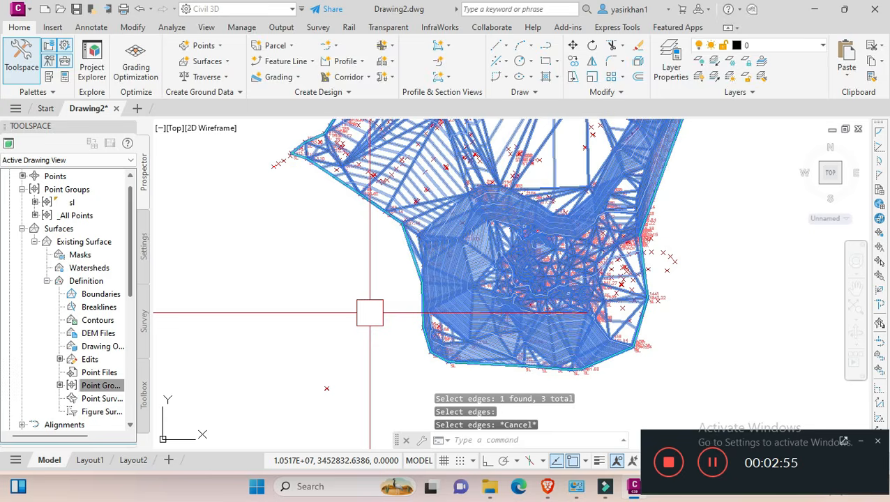
# Swap the triangle edge of Existing Surface that runs between points 1441 and 1436 near the southeast border
pyautogui.click(292, 77)
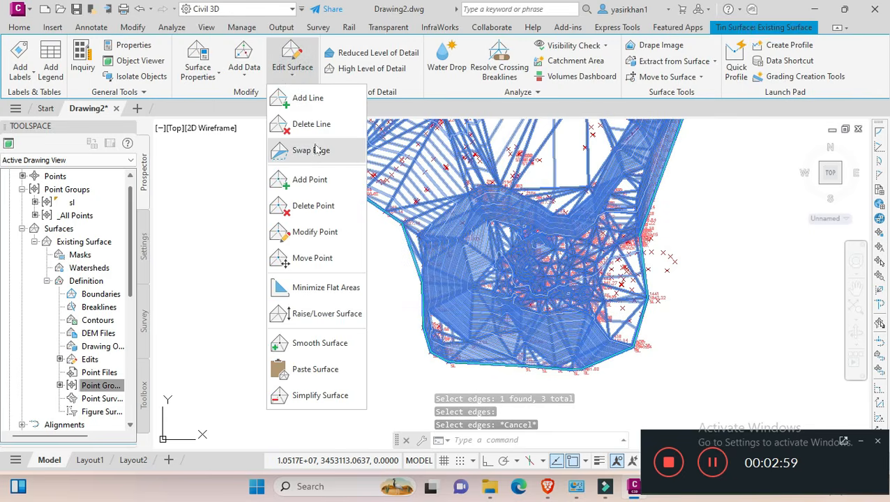
pyautogui.click(300, 150)
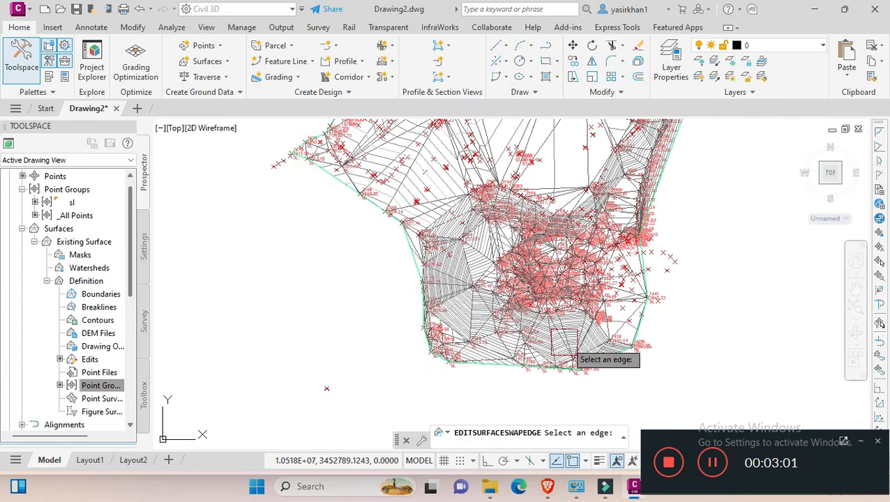
pyautogui.scroll(2, 635, 327)
pyautogui.scroll(3, 635, 328)
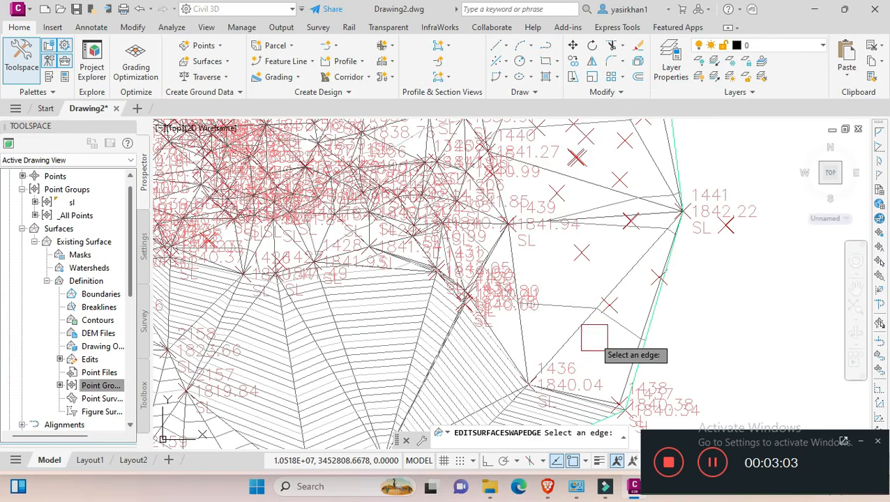
pyautogui.click(583, 338)
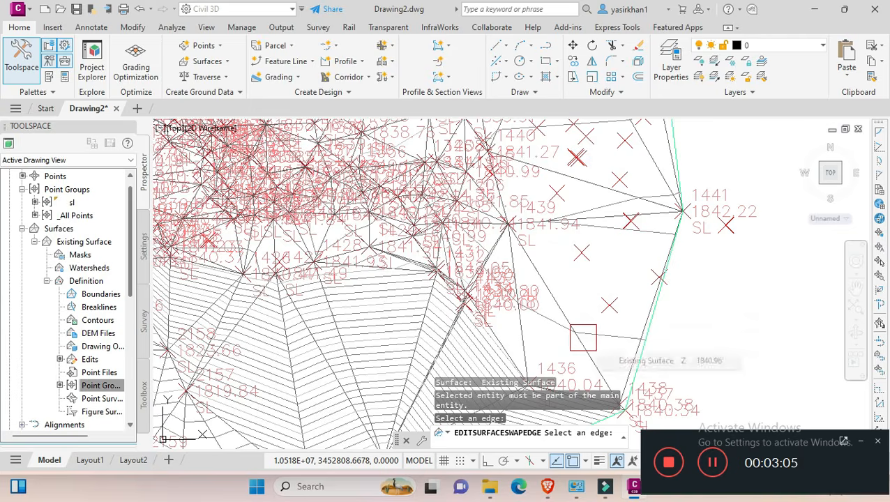
# Swap the triangle edge running southeast from point 2179 near the southwest corner of the surface, and end the Swap Edge command
pyautogui.scroll(-2, 594, 284)
pyautogui.scroll(-1, 593, 283)
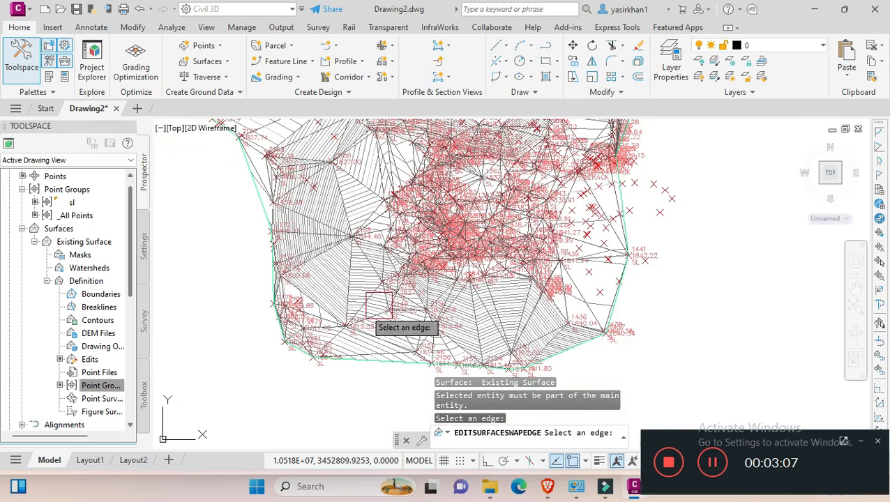
pyautogui.scroll(5, 296, 346)
pyautogui.scroll(3, 296, 347)
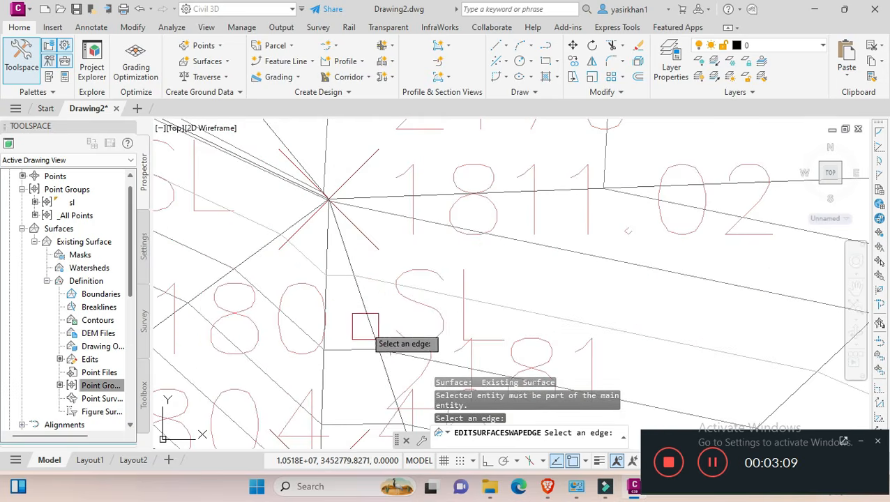
pyautogui.click(371, 311)
pyautogui.scroll(-2, 371, 311)
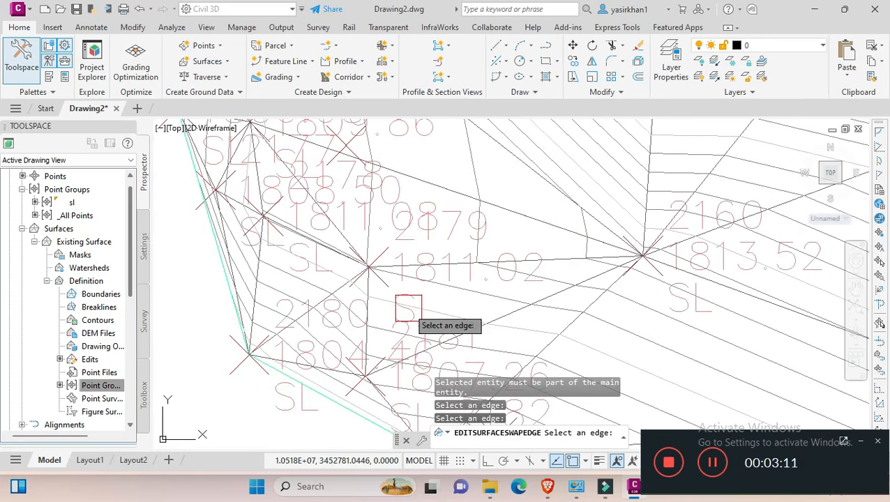
pyautogui.press('Escape')
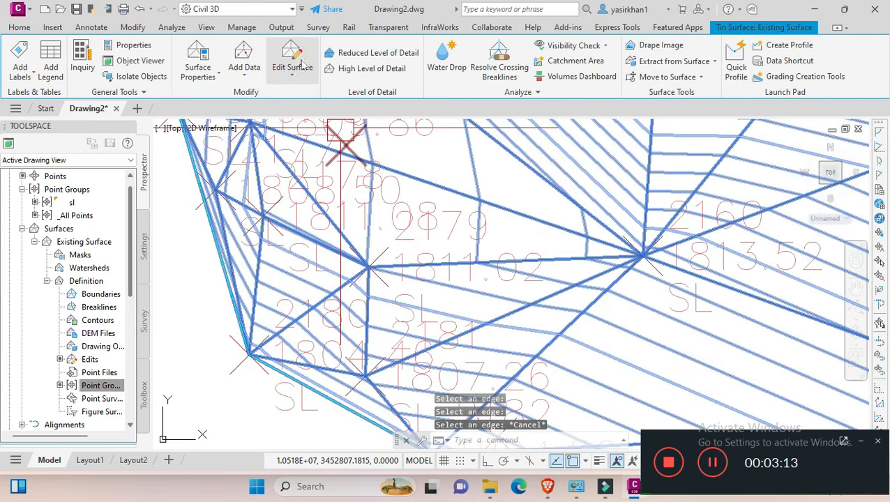
# Add a surface point with elevation 1820 to Existing Surface just north of point 1492
pyautogui.click(299, 71)
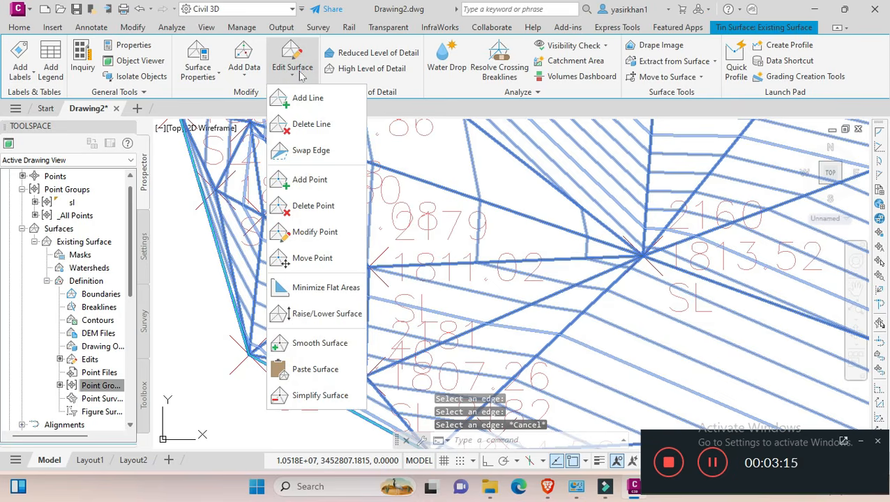
pyautogui.click(318, 179)
pyautogui.scroll(-5, 475, 328)
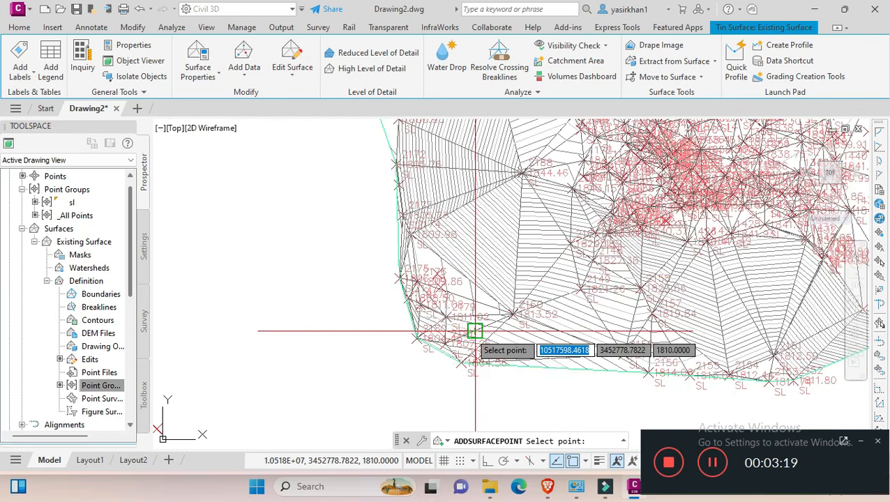
pyautogui.scroll(-3, 431, 351)
pyautogui.scroll(-2, 431, 351)
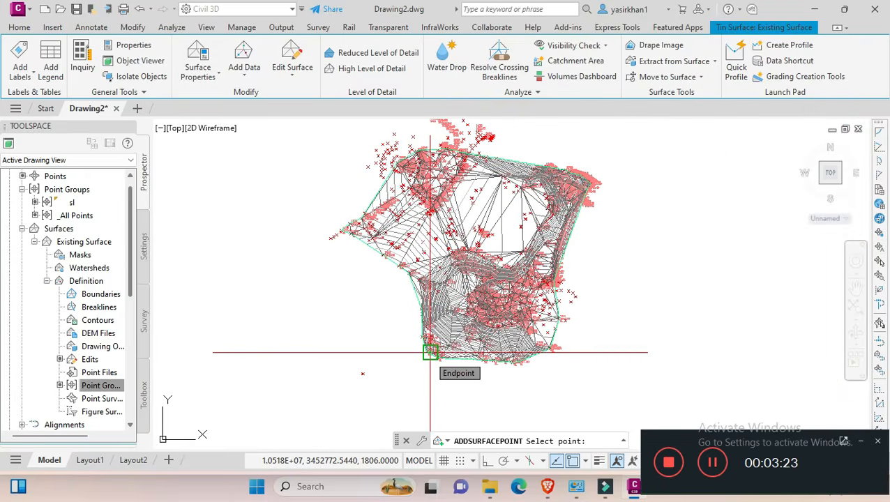
pyautogui.scroll(6, 499, 162)
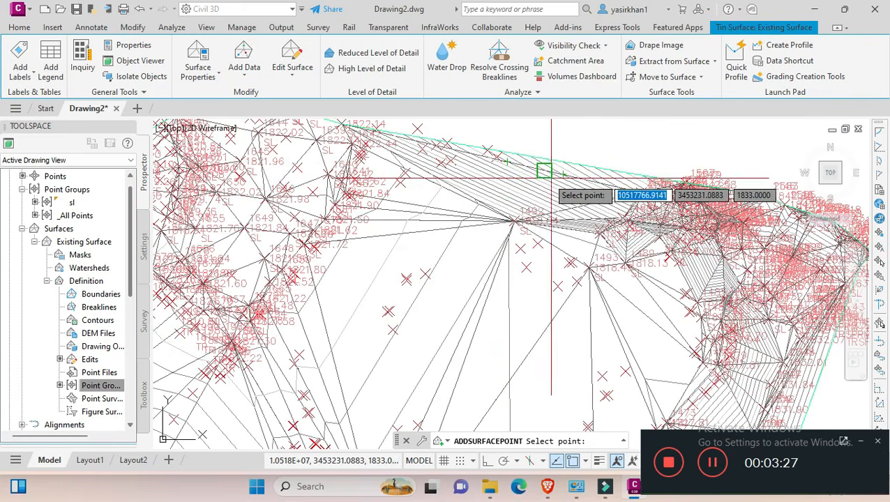
pyautogui.scroll(2, 546, 165)
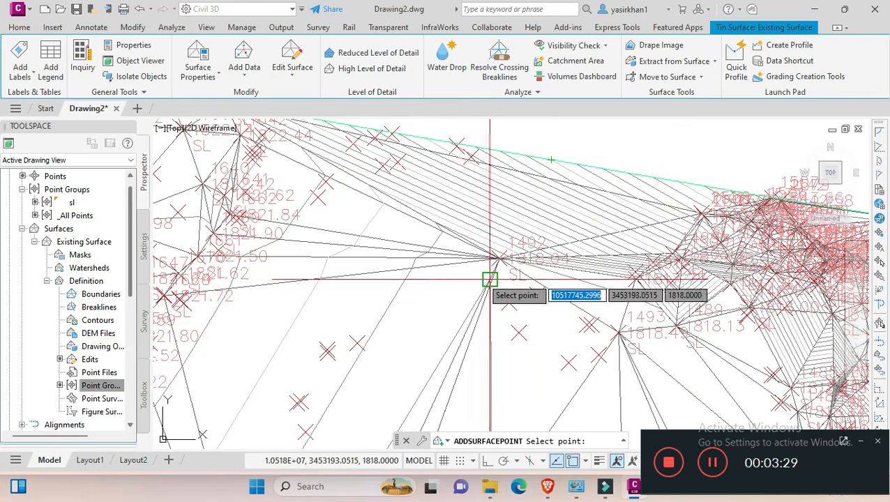
pyautogui.scroll(-2, 463, 312)
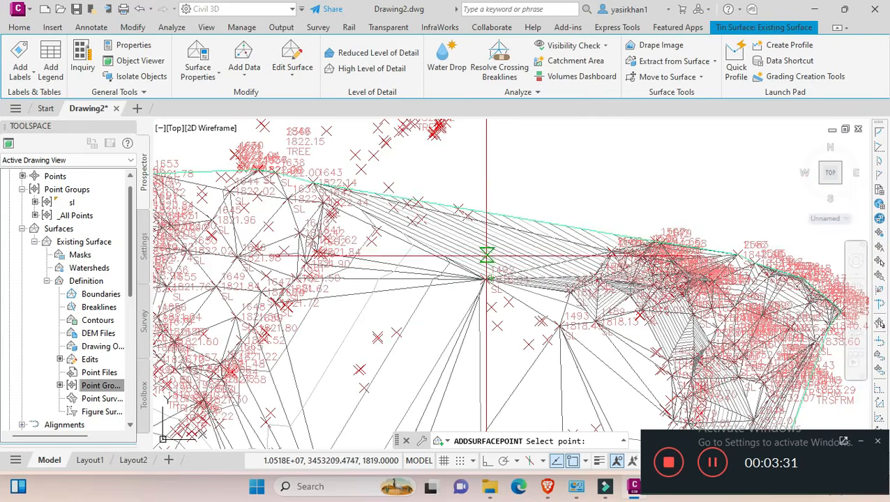
pyautogui.scroll(3, 486, 246)
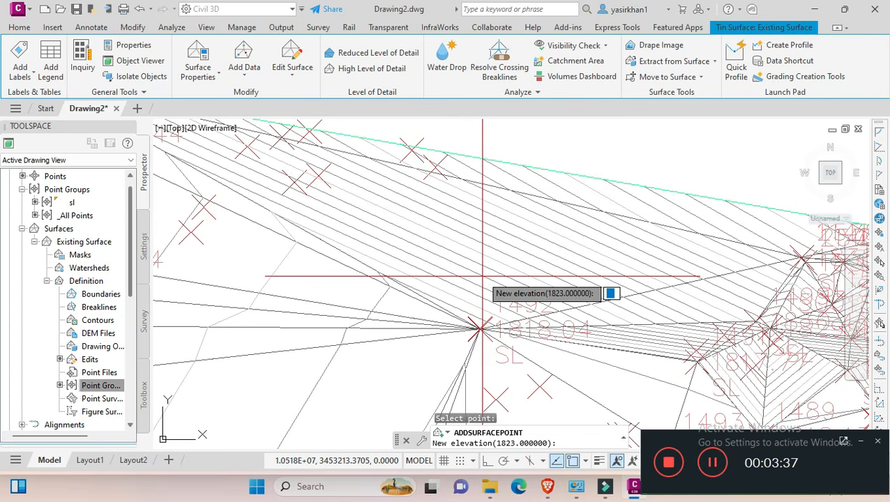
pyautogui.write('182')
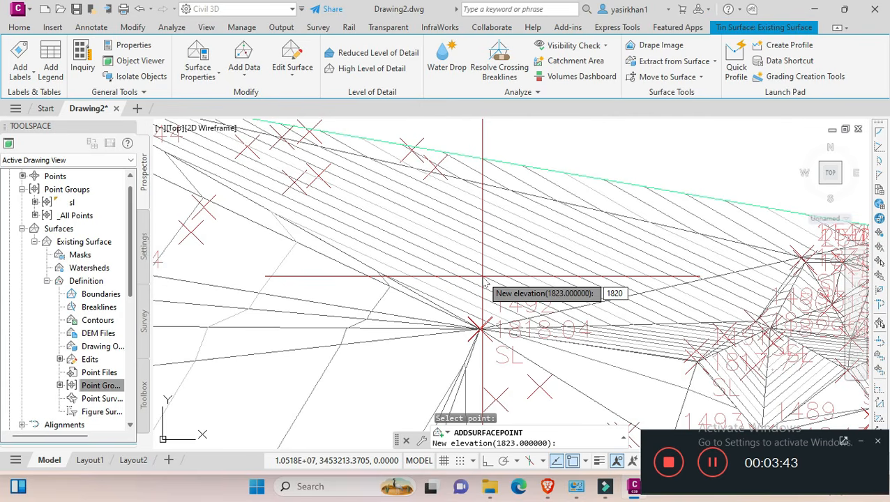
pyautogui.write('0')
pyautogui.press('Return')
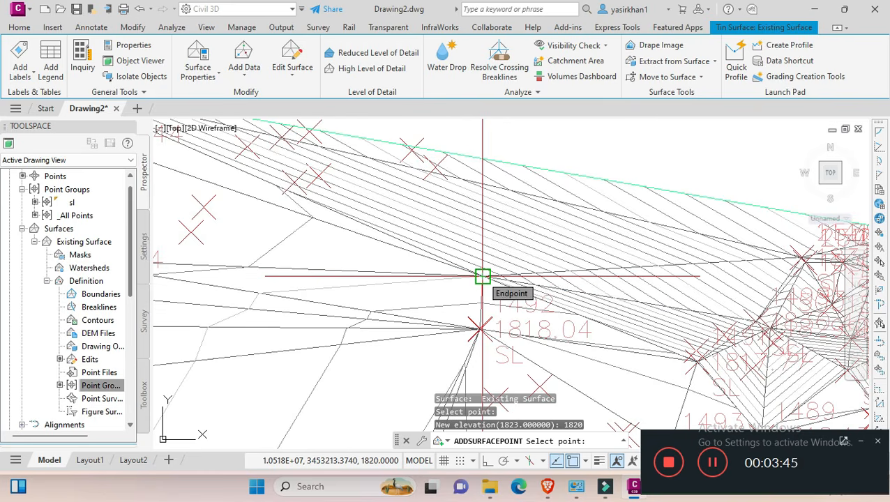
pyautogui.scroll(-4, 489, 276)
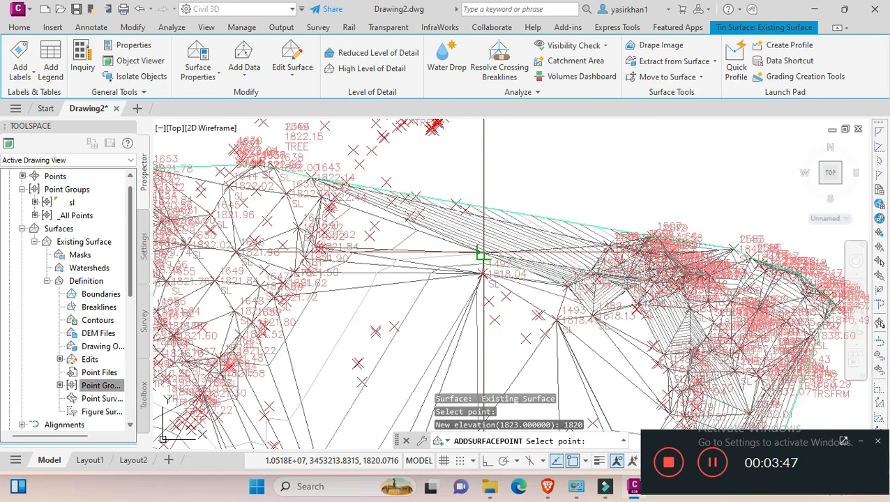
pyautogui.press('Escape')
# Try to delete a surface point from Existing Surface
pyautogui.click(296, 73)
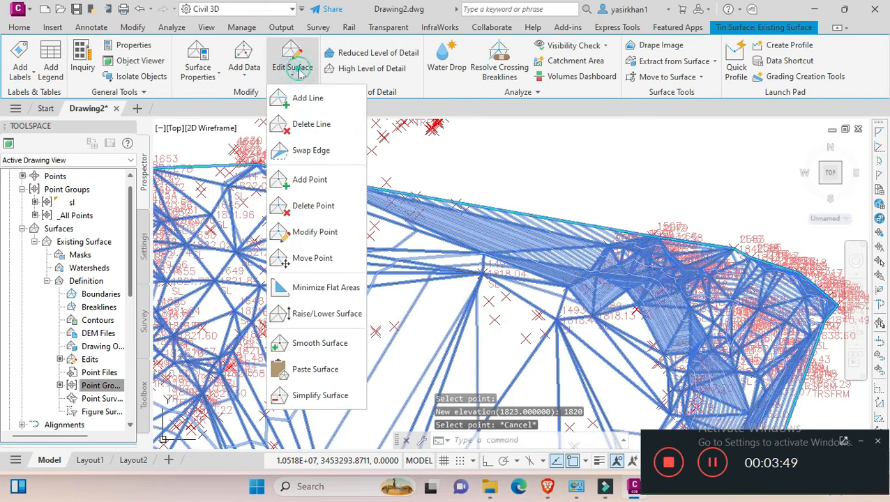
pyautogui.click(328, 213)
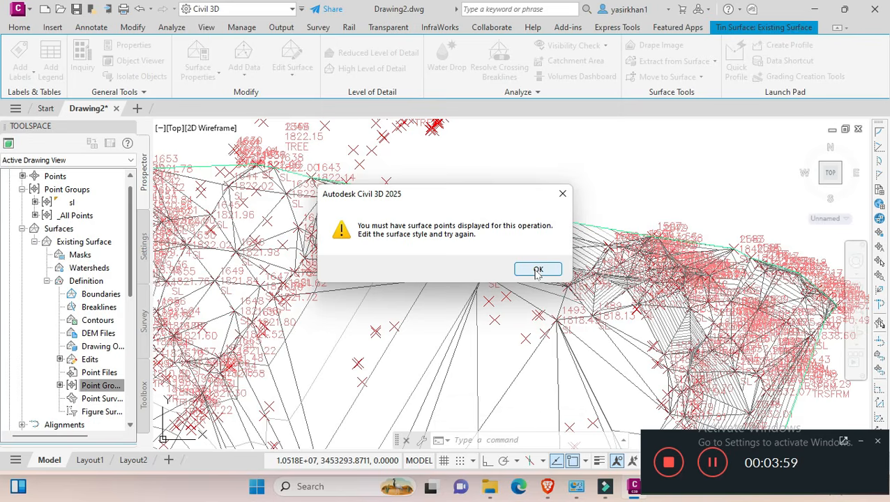
pyautogui.click(538, 272)
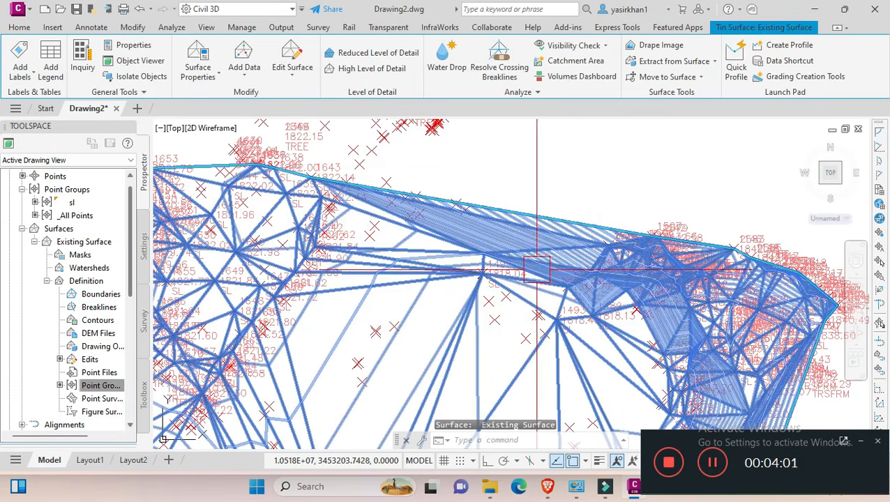
# Turn on the visibility of the Points component in the plan view display of Existing Surface's style and apply the change
pyautogui.rightClick(535, 272)
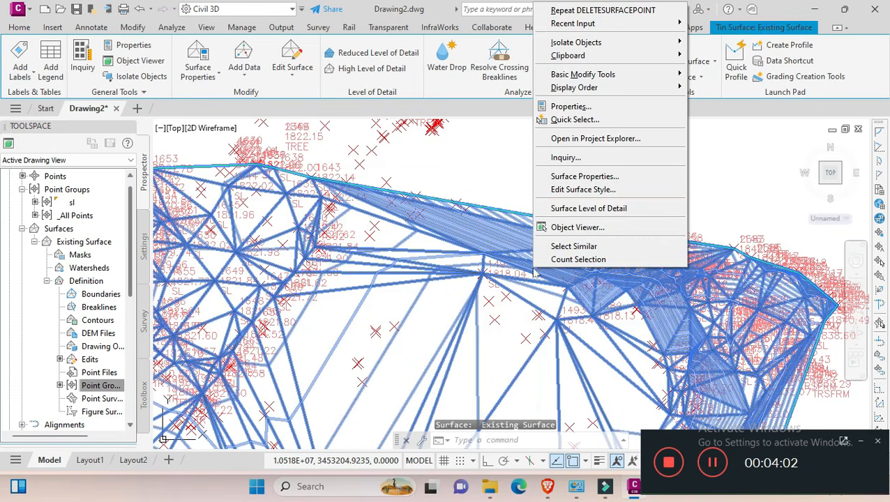
pyautogui.click(598, 190)
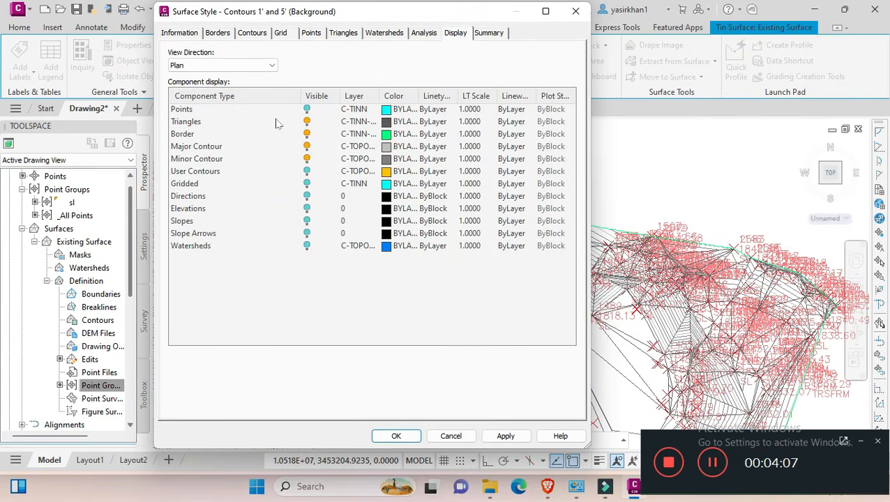
pyautogui.click(307, 109)
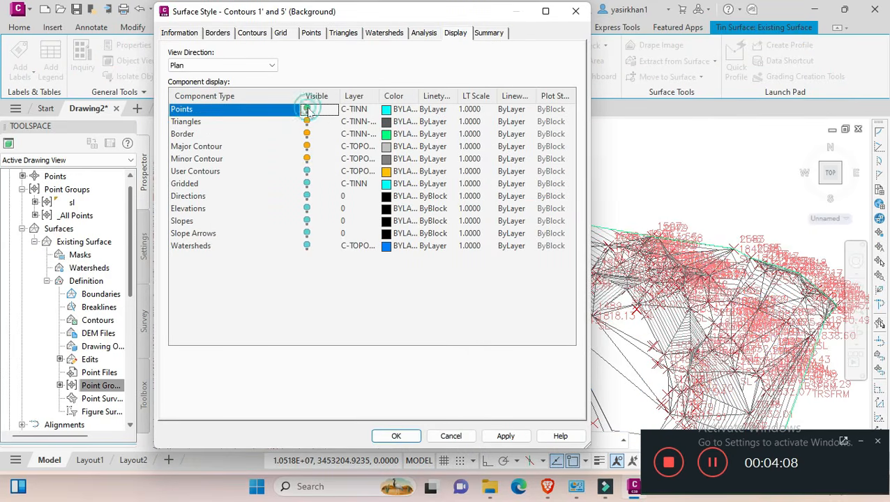
pyautogui.click(506, 436)
pyautogui.click(396, 436)
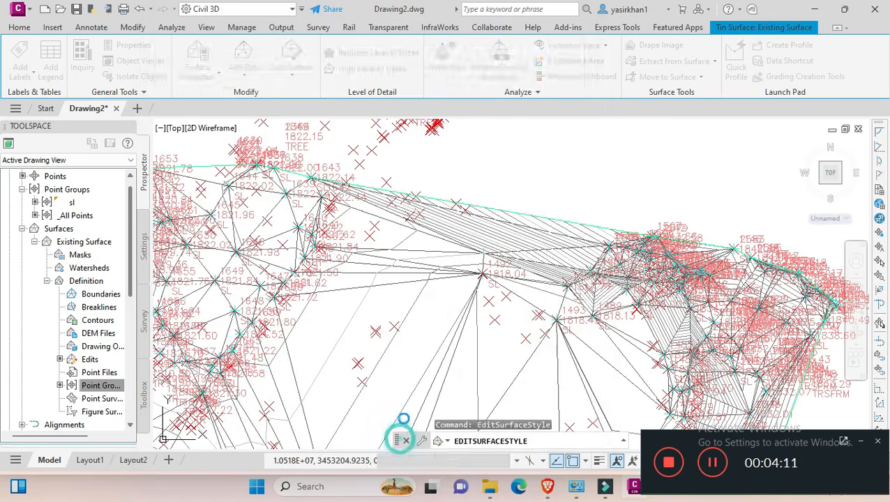
pyautogui.press('Escape')
# Delete the surface point located at survey point 1492 from Existing Surface and end the Delete Point command
pyautogui.scroll(5, 569, 290)
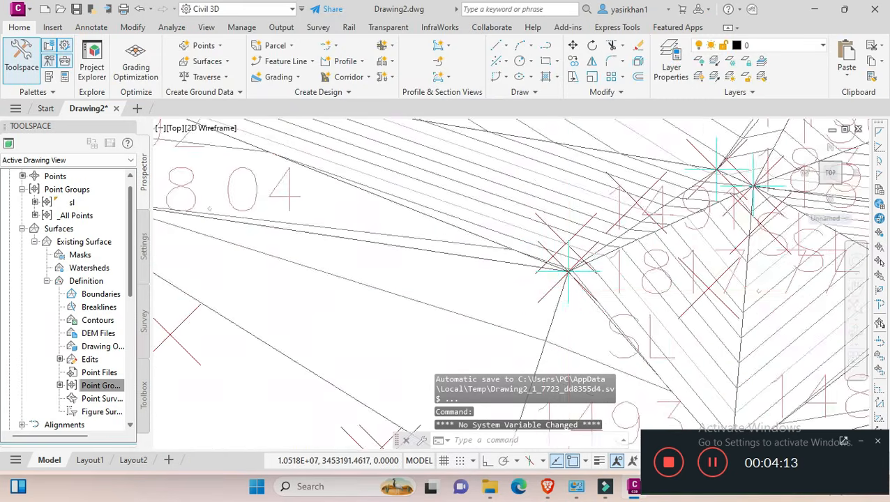
pyautogui.scroll(3, 568, 290)
pyautogui.scroll(-3, 556, 309)
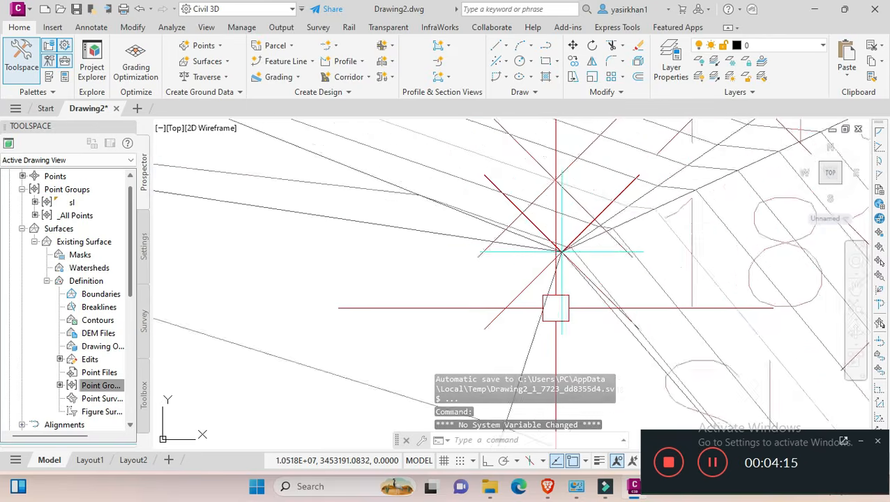
pyautogui.scroll(3, 453, 289)
pyautogui.click(386, 190)
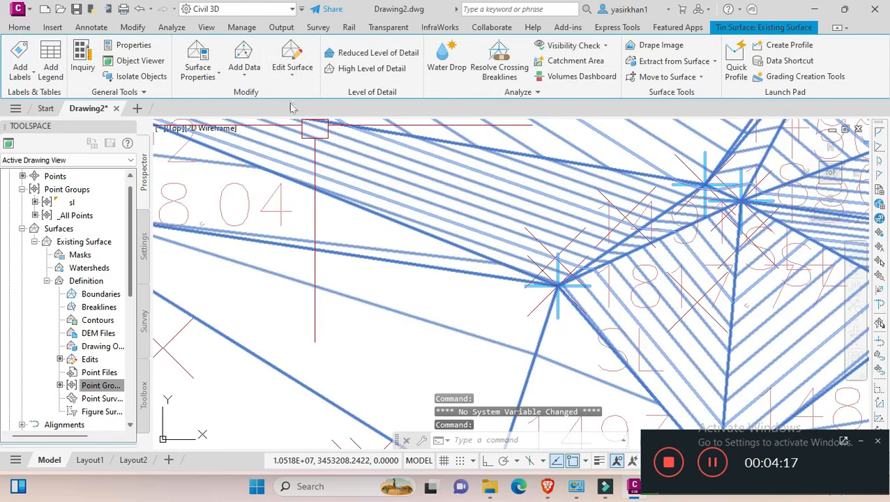
pyautogui.click(293, 80)
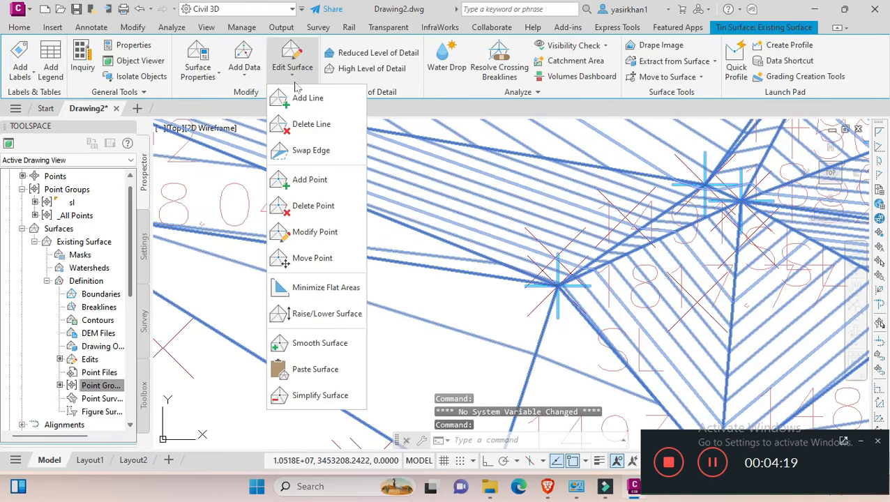
pyautogui.click(332, 205)
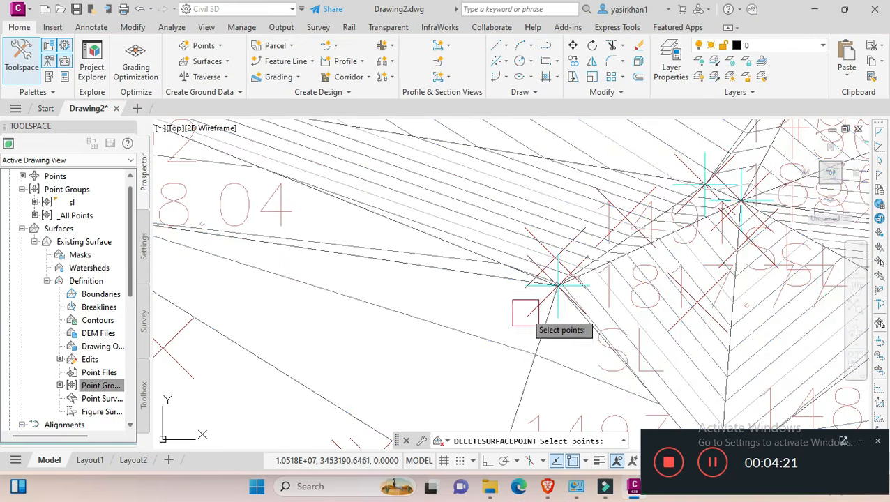
pyautogui.scroll(2, 544, 315)
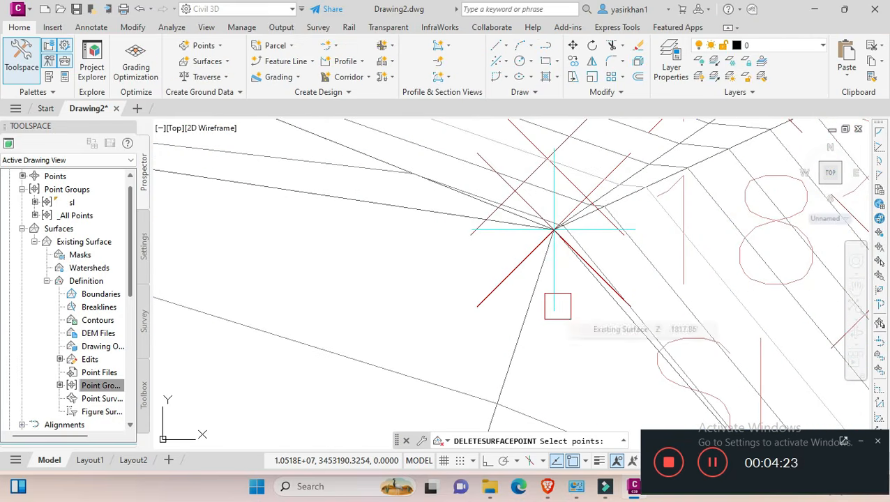
pyautogui.scroll(-3, 559, 305)
pyautogui.scroll(-2, 515, 302)
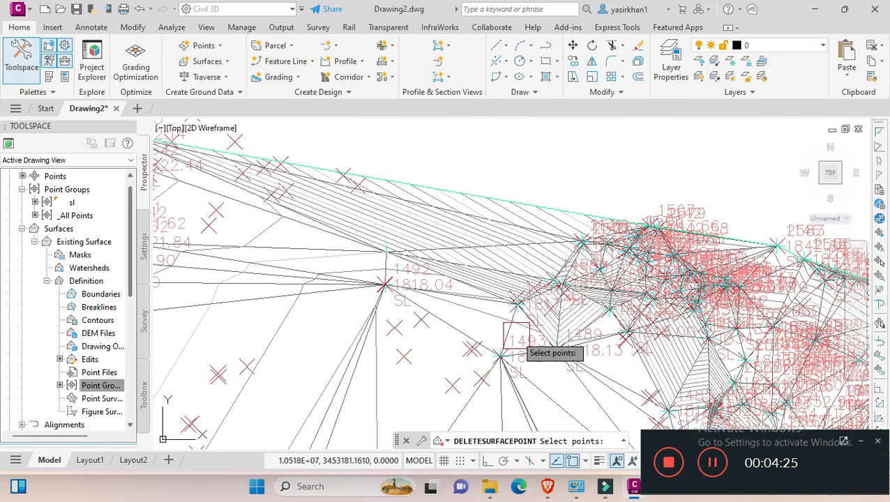
pyautogui.scroll(5, 379, 311)
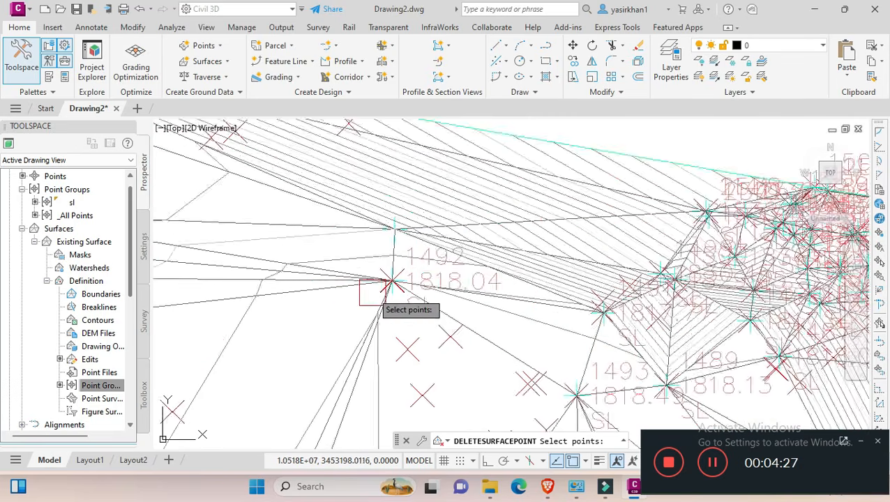
pyautogui.click(418, 294)
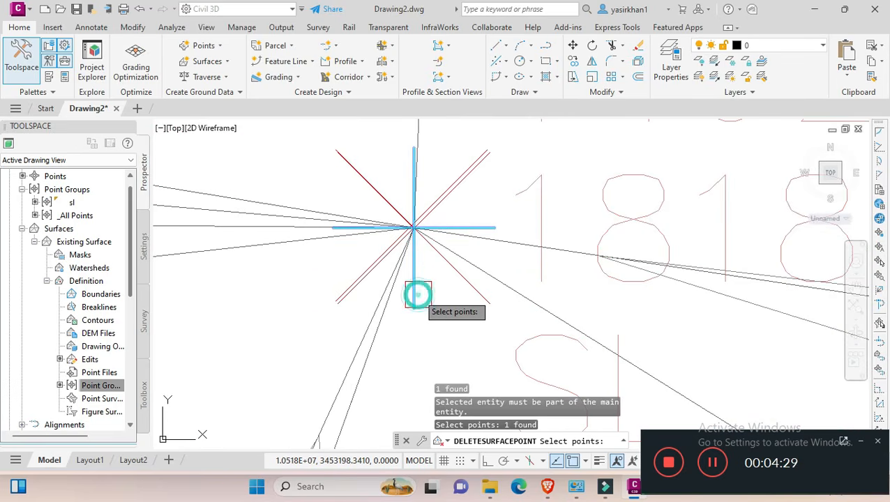
pyautogui.press('Return')
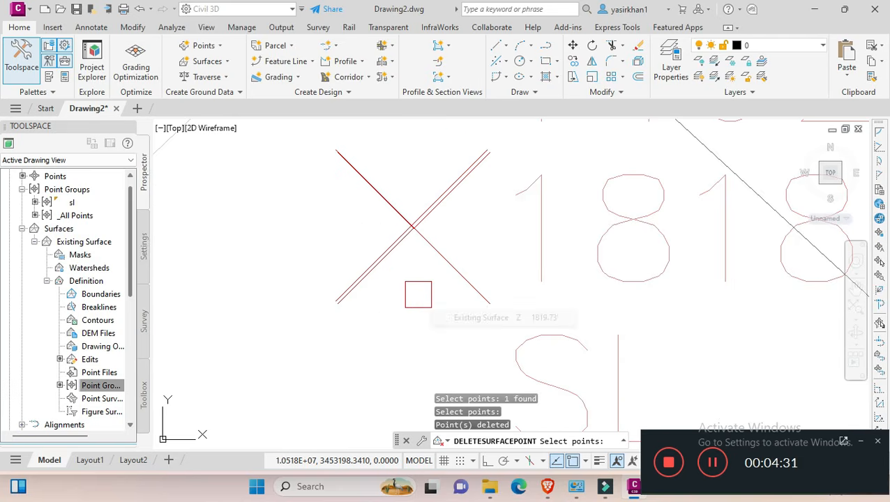
pyautogui.scroll(-5, 429, 300)
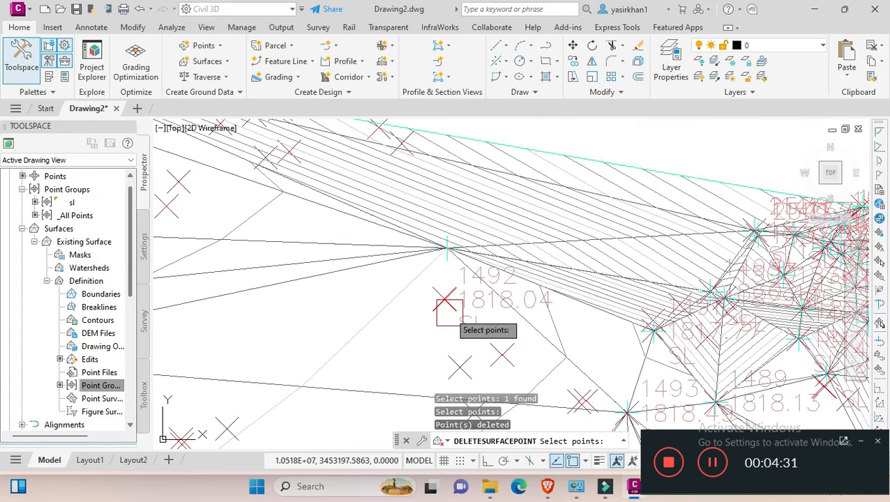
pyautogui.press('Escape')
# Modify the surface point just north of point 1492 to an elevation of 1821 and end the Modify Point command
pyautogui.click(459, 217)
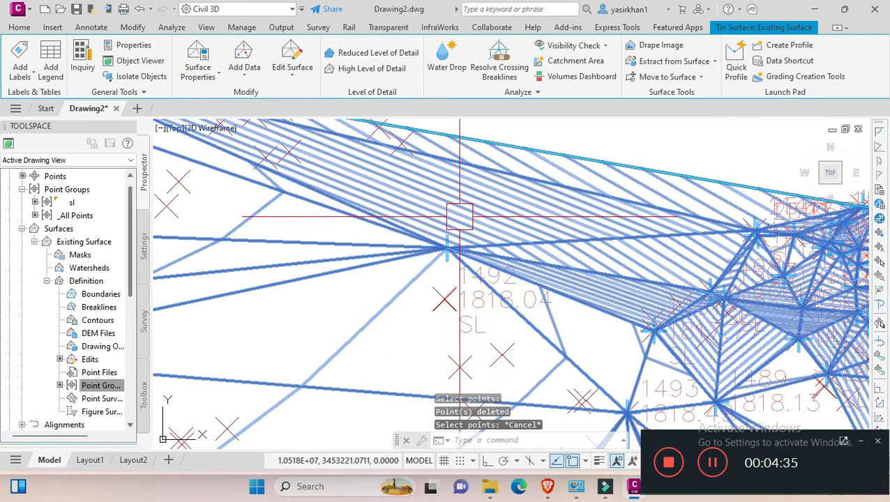
pyautogui.click(294, 73)
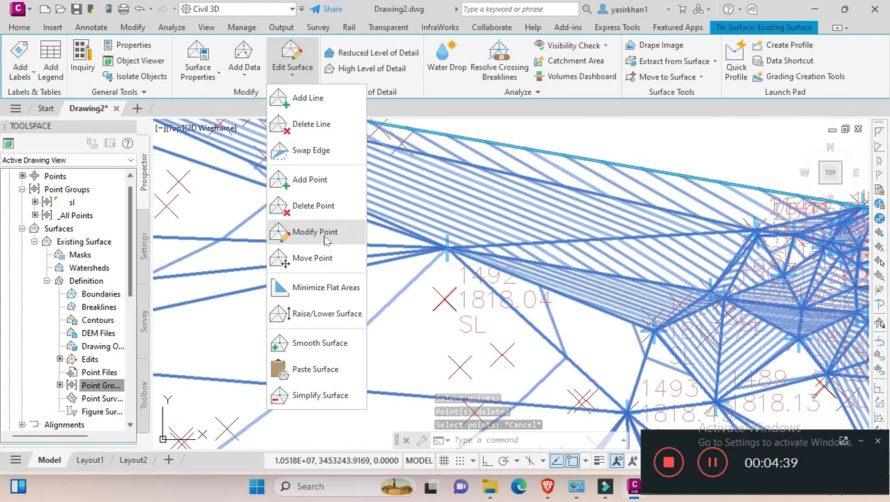
pyautogui.click(323, 235)
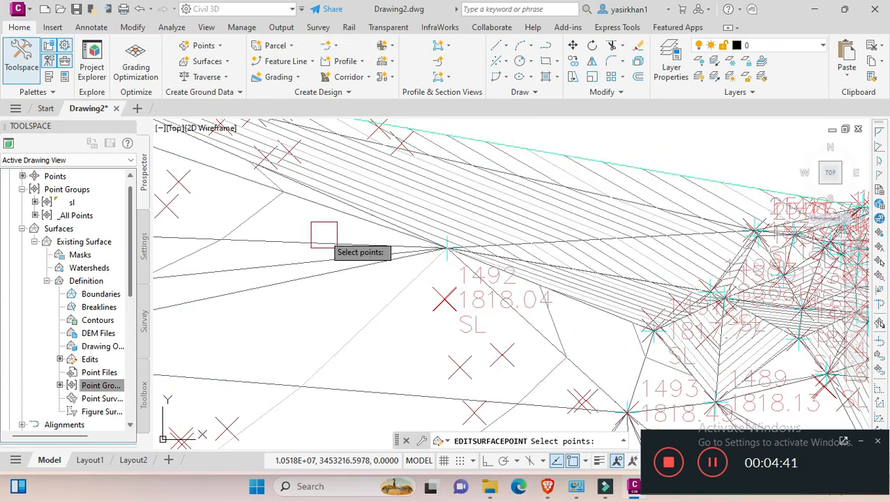
pyautogui.scroll(5, 448, 250)
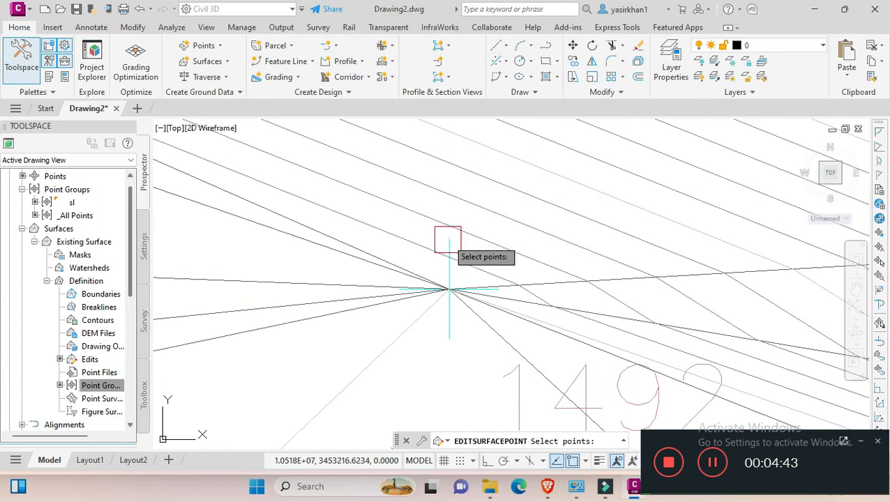
pyautogui.scroll(2, 454, 262)
pyautogui.click(445, 272)
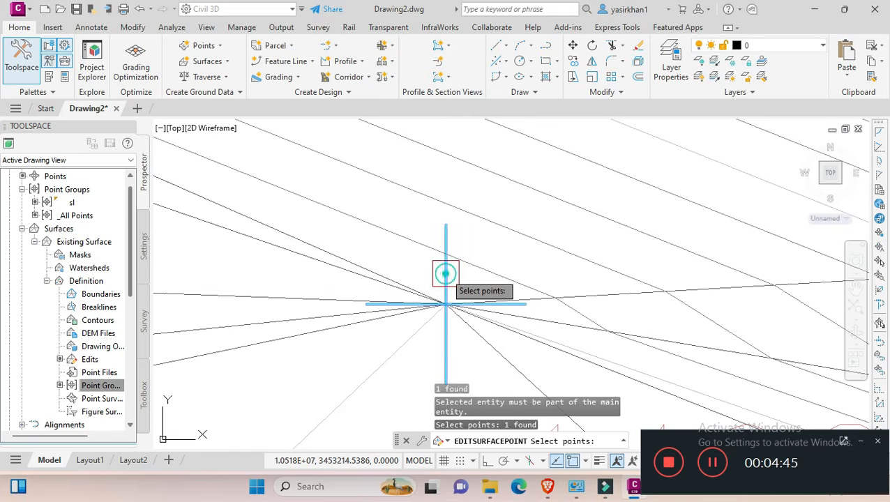
pyautogui.press('Return')
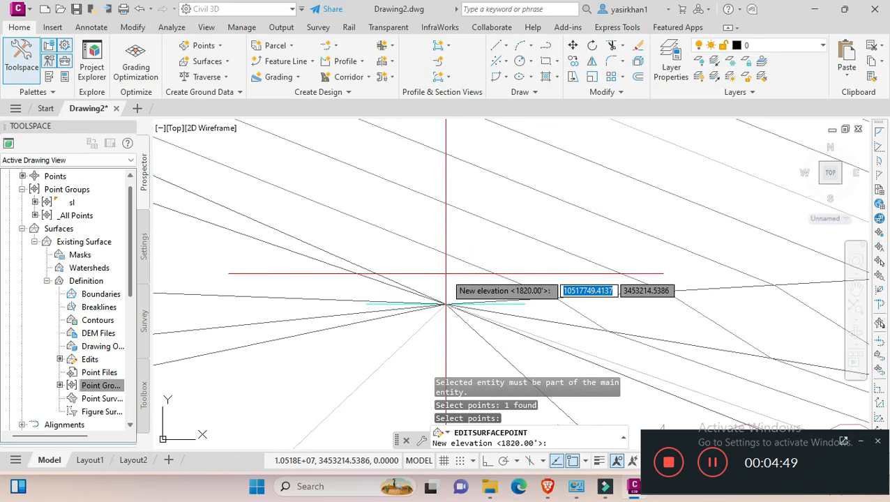
pyautogui.write('18')
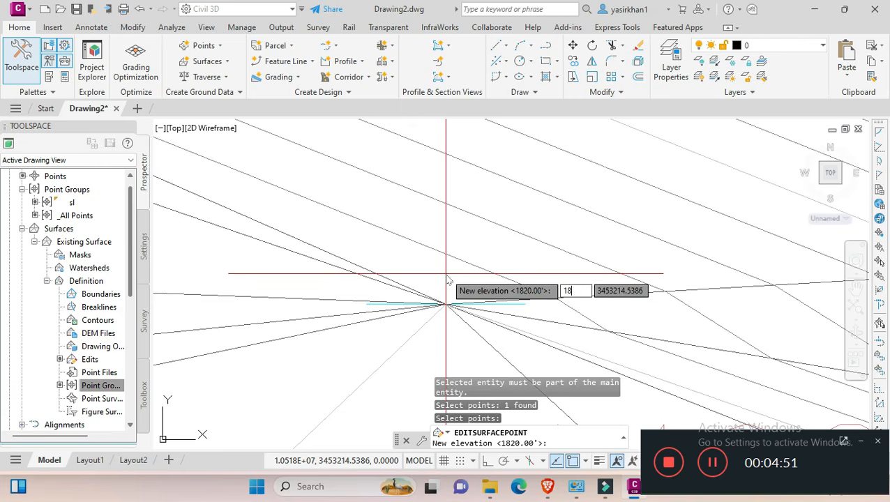
pyautogui.write('21')
pyautogui.press('Return')
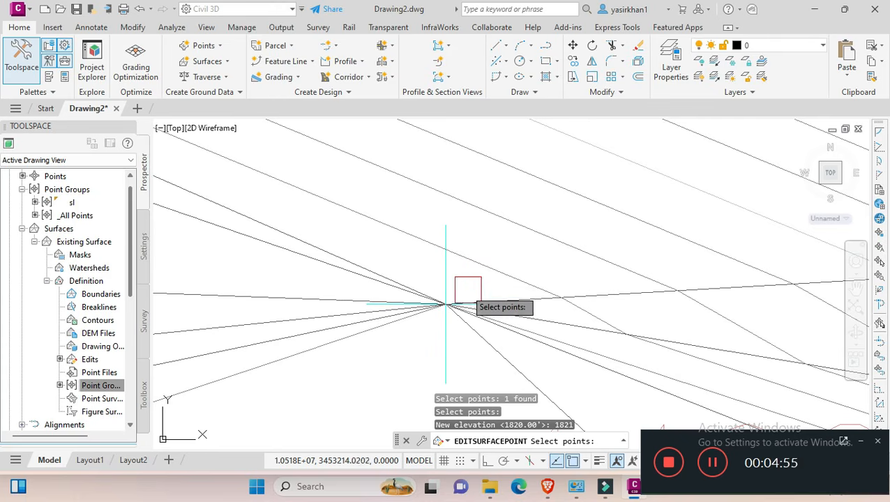
pyautogui.press('Escape')
# Move the surface point north of point 1492 a short distance to the north-northeast and end the Move Point command
pyautogui.click(455, 301)
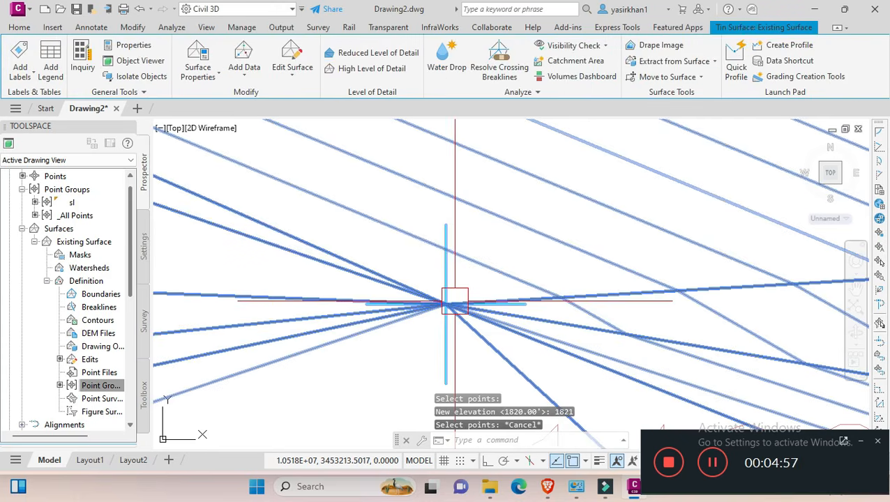
pyautogui.click(283, 82)
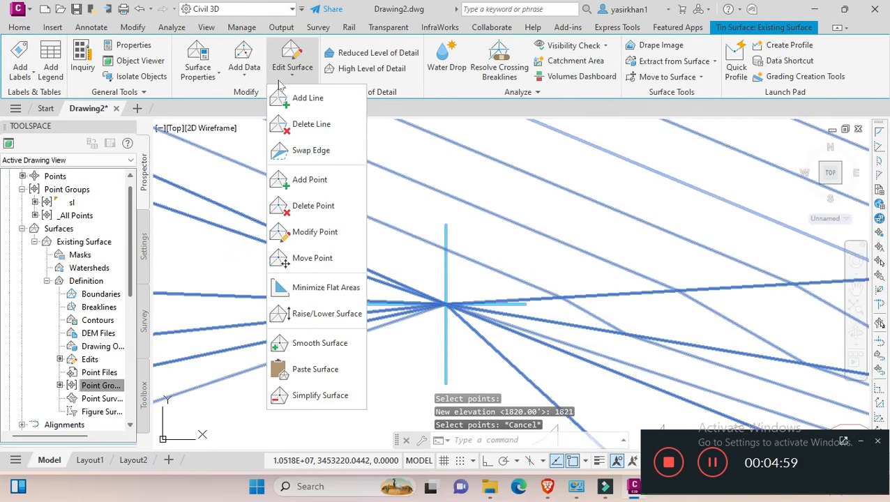
pyautogui.click(307, 258)
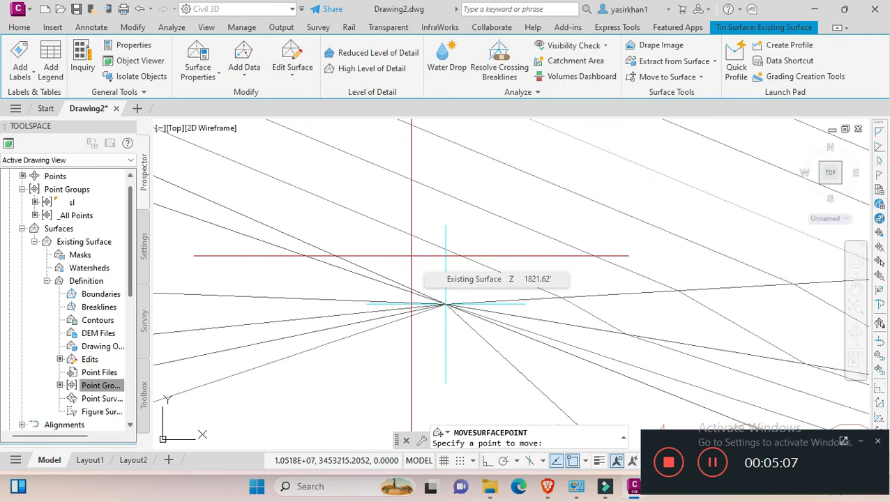
pyautogui.click(443, 304)
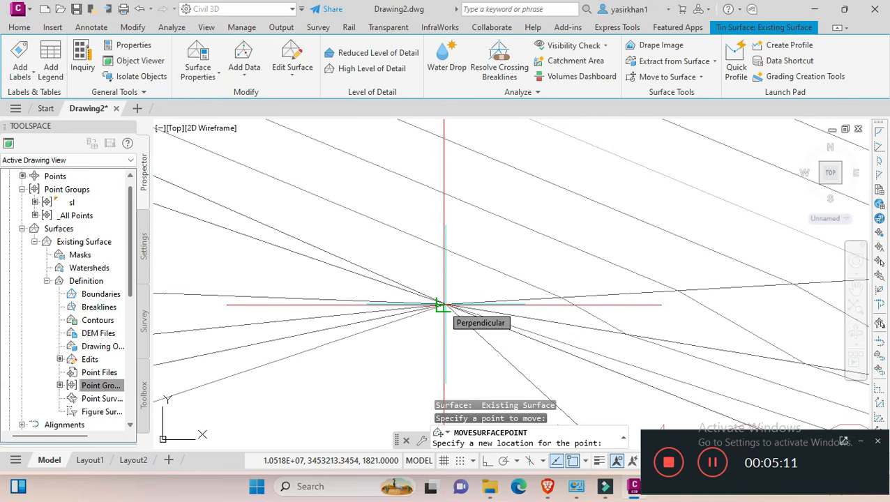
pyautogui.scroll(-3, 459, 281)
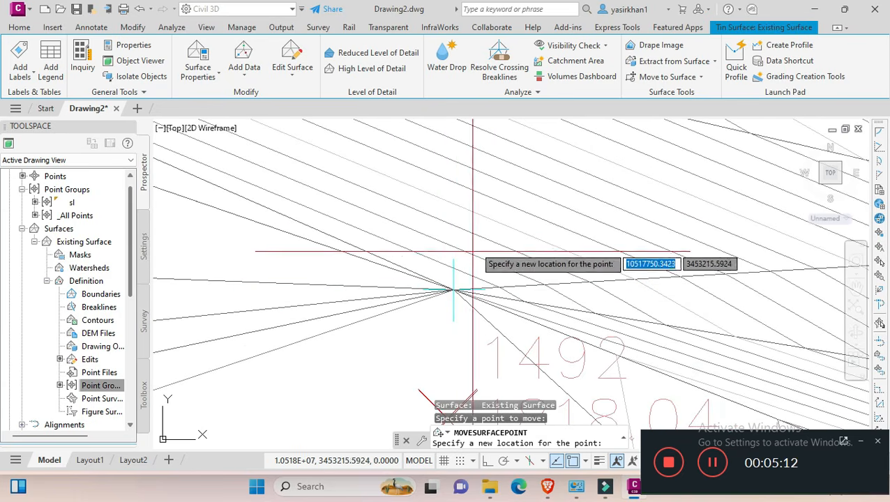
pyautogui.click(490, 199)
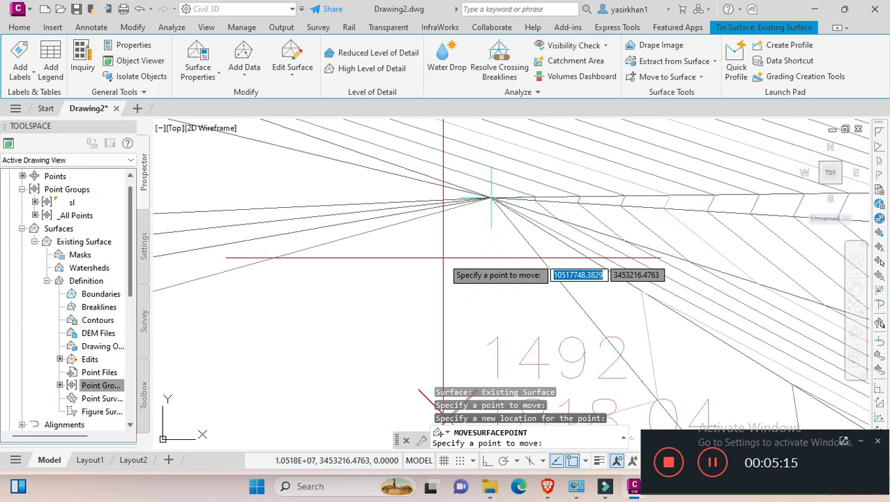
pyautogui.scroll(-2, 443, 258)
pyautogui.scroll(-2, 443, 259)
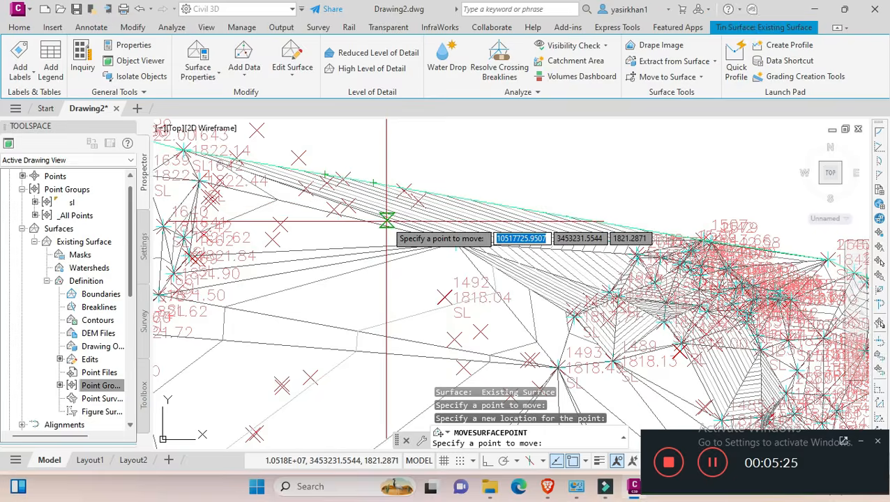
pyautogui.press('Escape')
pyautogui.click(303, 72)
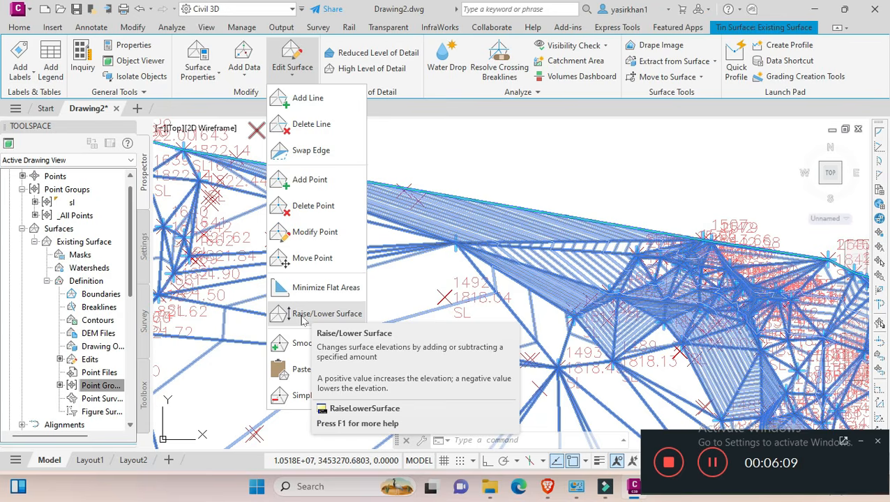
pyautogui.press('Escape')
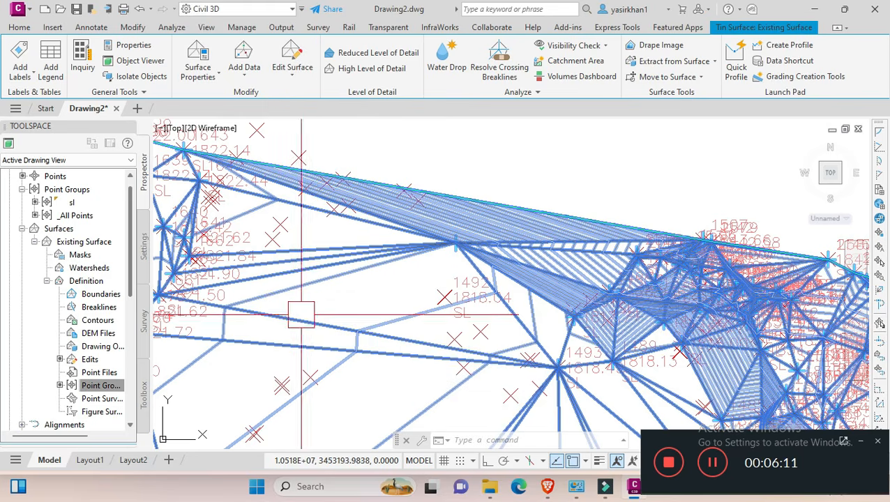
pyautogui.scroll(2, 372, 288)
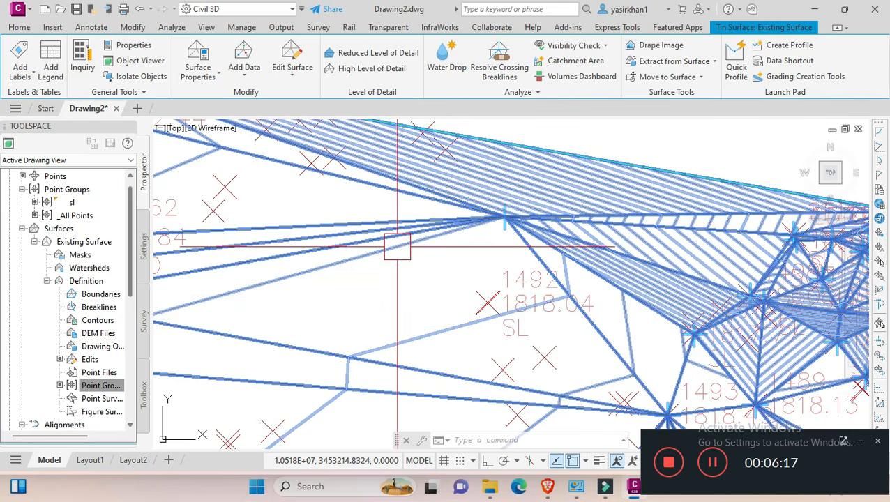
# Add a spot elevation label on Existing Surface just west of survey point 1492 and end the labelling command
pyautogui.click(21, 73)
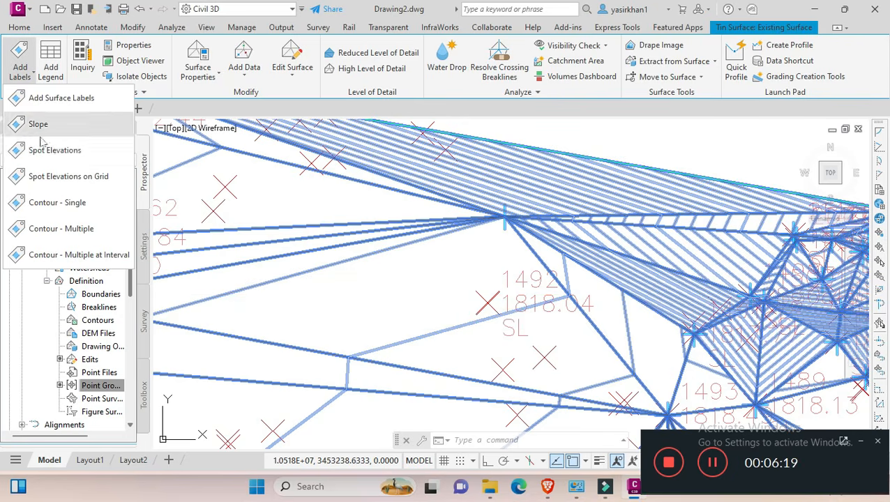
pyautogui.click(49, 176)
pyautogui.scroll(-3, 372, 345)
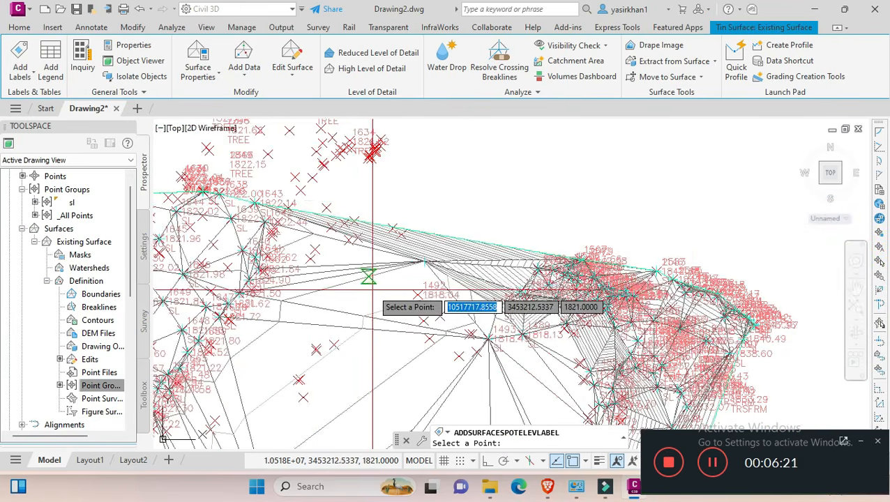
pyautogui.scroll(5, 371, 346)
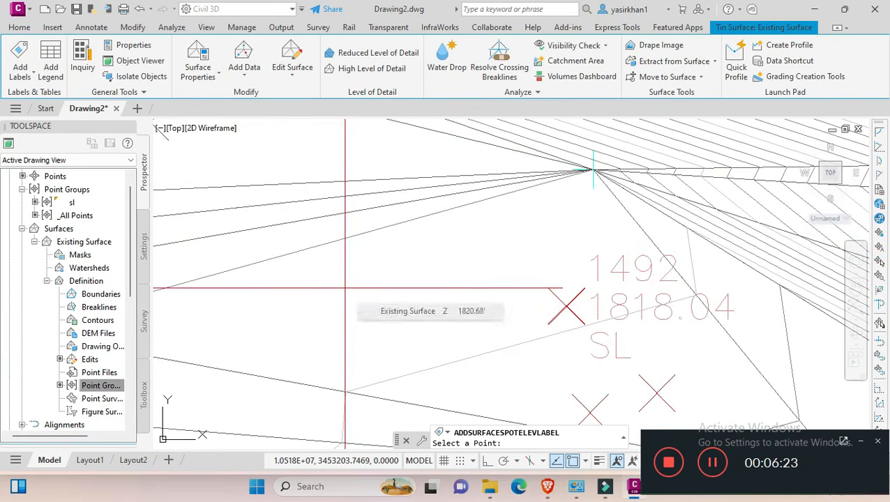
pyautogui.click(344, 288)
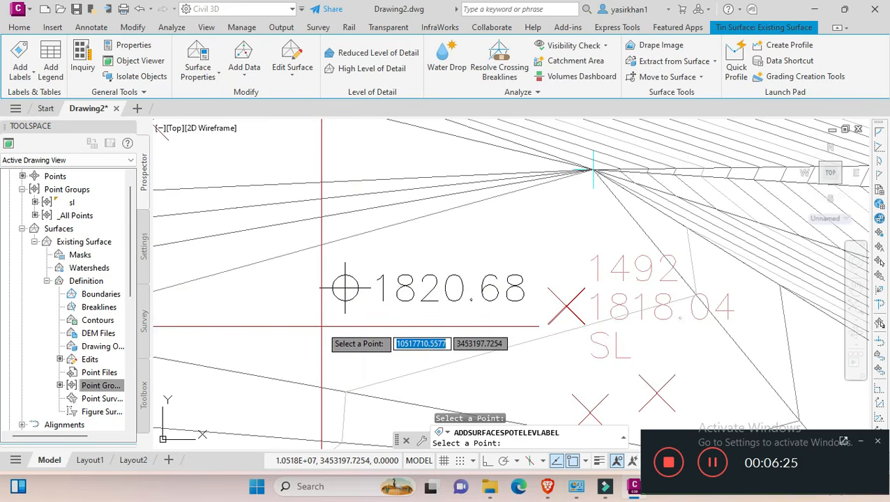
pyautogui.scroll(-4, 322, 326)
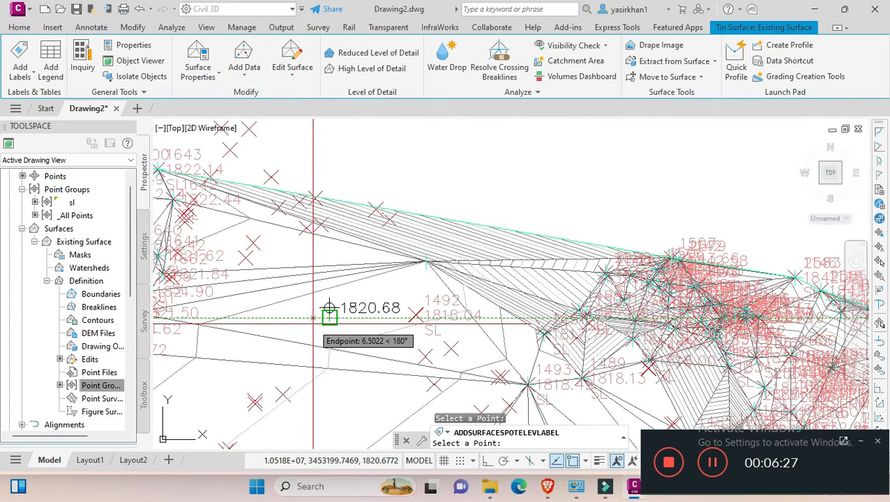
pyautogui.press('Escape')
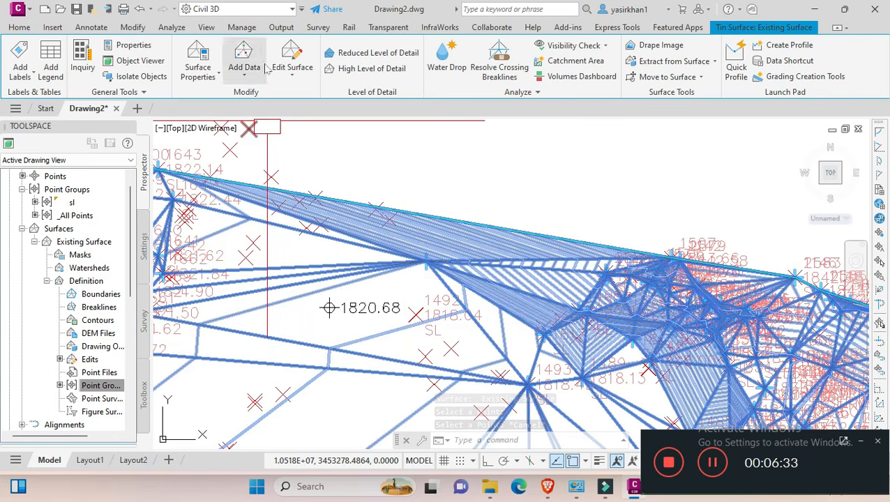
# Raise all elevations of Existing Surface by 30 with the Raise/Lower Surface command
pyautogui.click(293, 70)
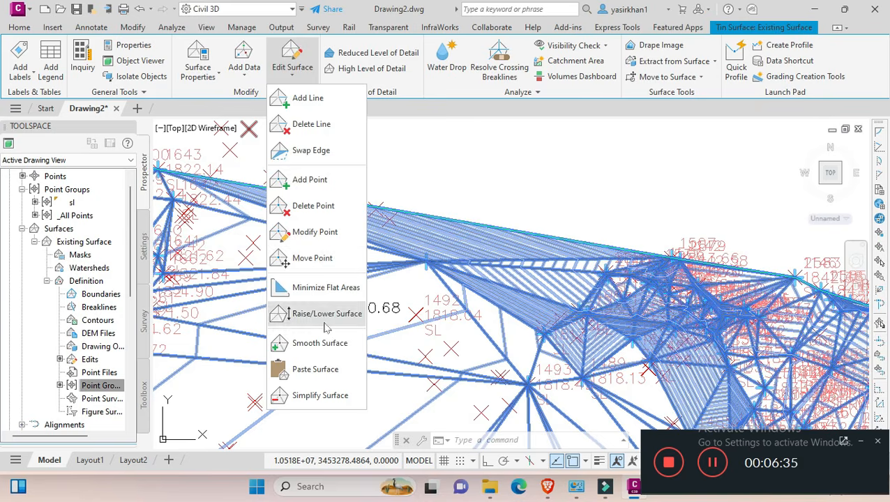
pyautogui.click(323, 320)
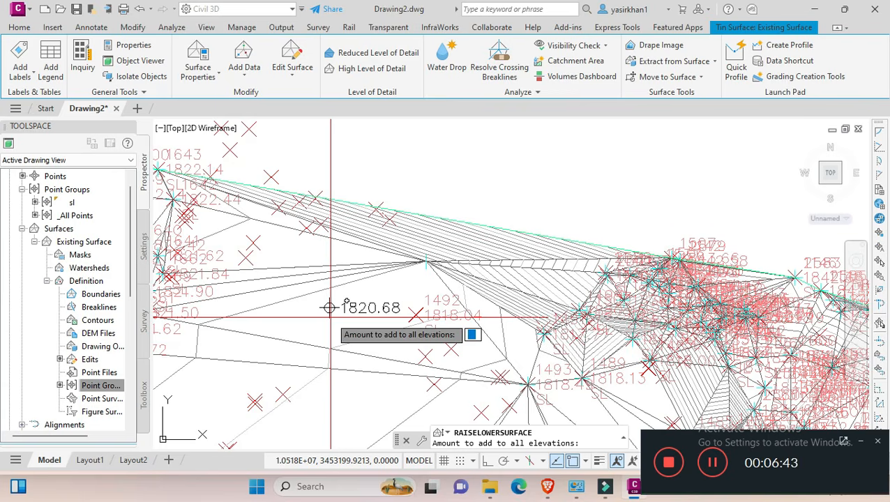
pyautogui.write('30')
pyautogui.press('Return')
pyautogui.scroll(4, 328, 297)
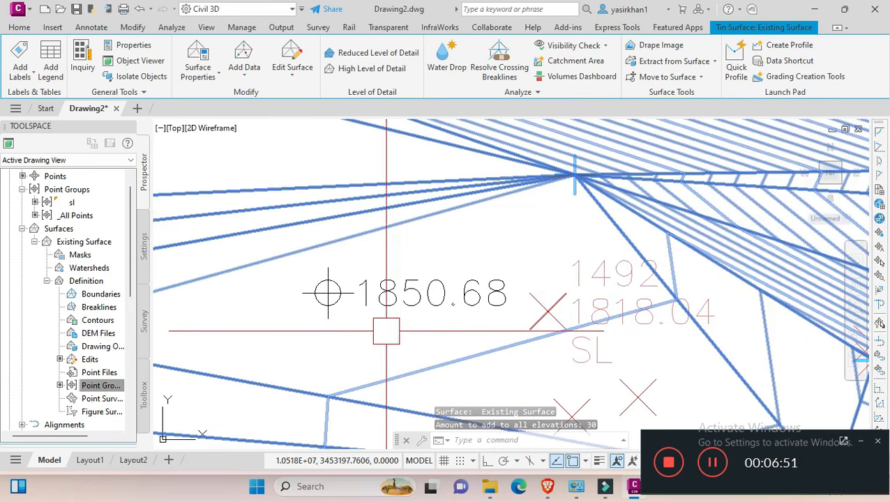
# Lower all elevations of Existing Surface by adding -30 with the Raise/Lower Surface command
pyautogui.moveTo(382, 333)
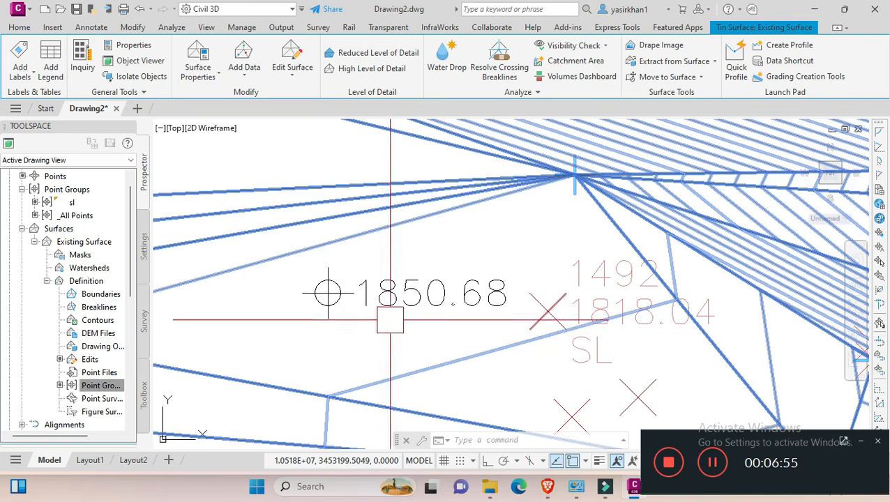
pyautogui.click(293, 83)
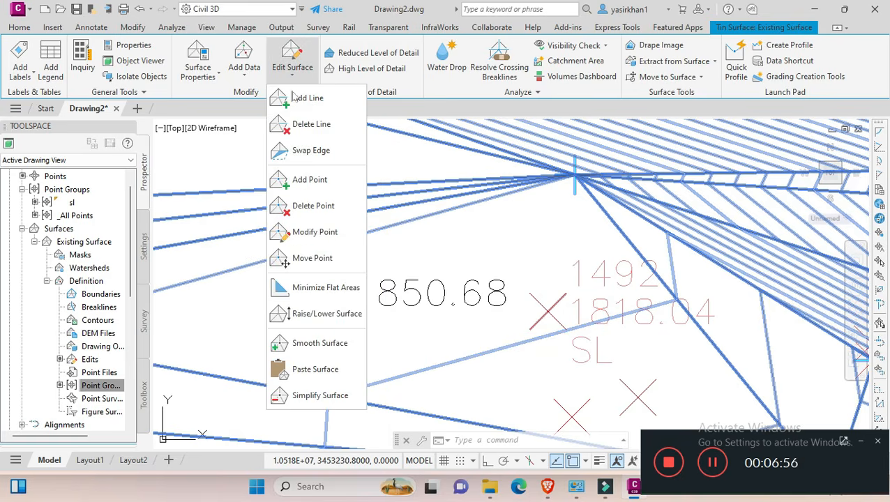
pyautogui.click(312, 314)
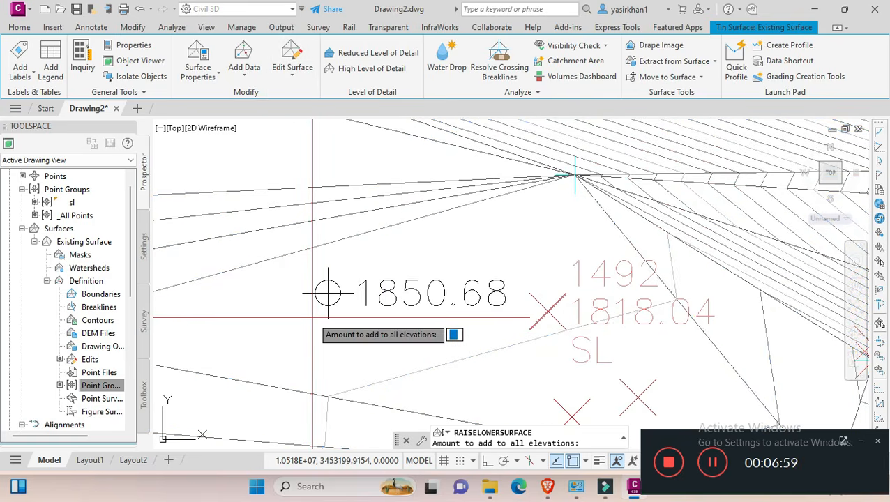
pyautogui.write('-30')
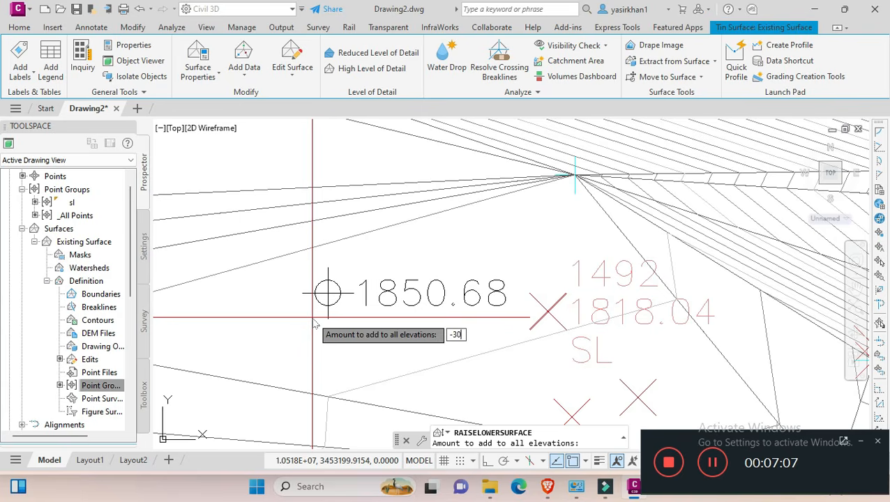
pyautogui.press('Return')
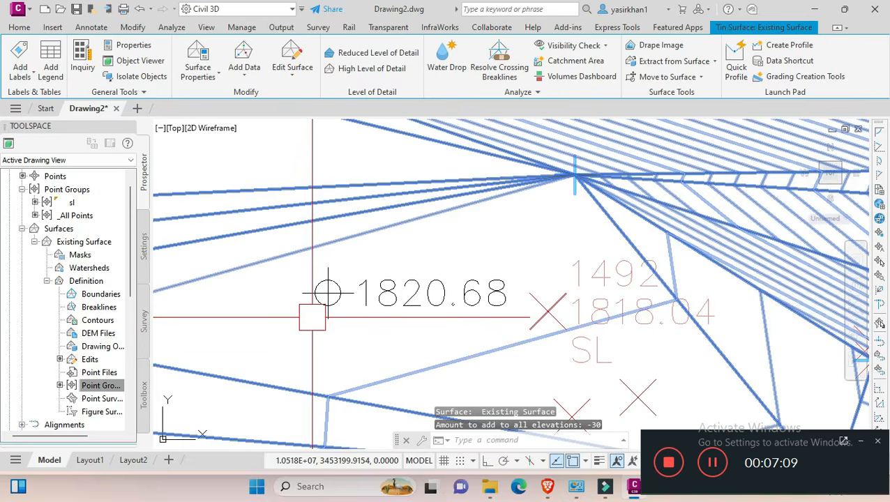
pyautogui.scroll(-7, 274, 338)
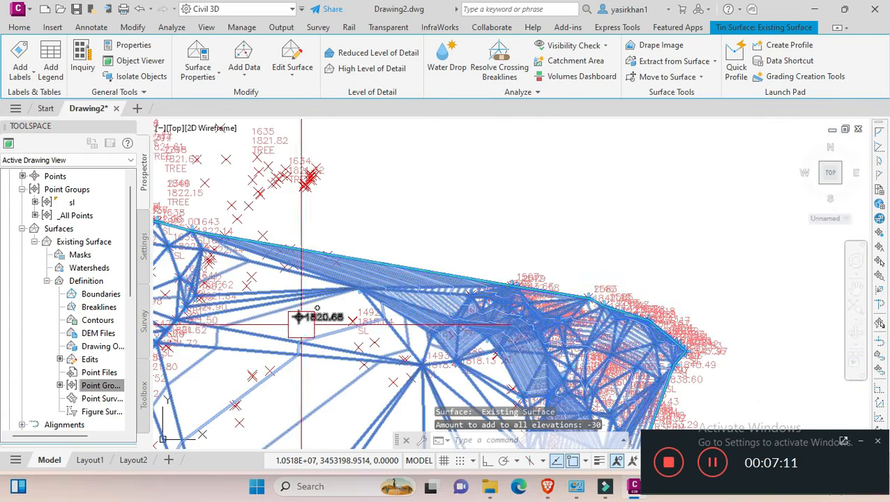
pyautogui.scroll(-3, 455, 252)
pyautogui.scroll(5, 358, 300)
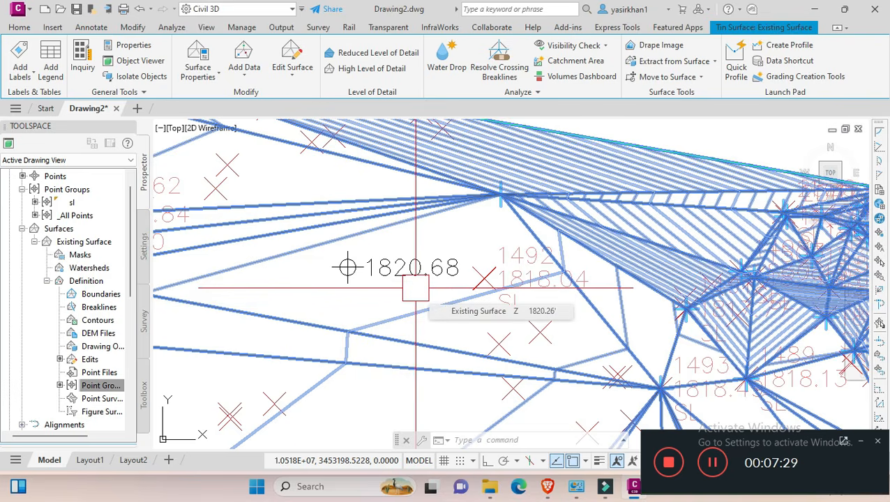
pyautogui.scroll(-3, 420, 288)
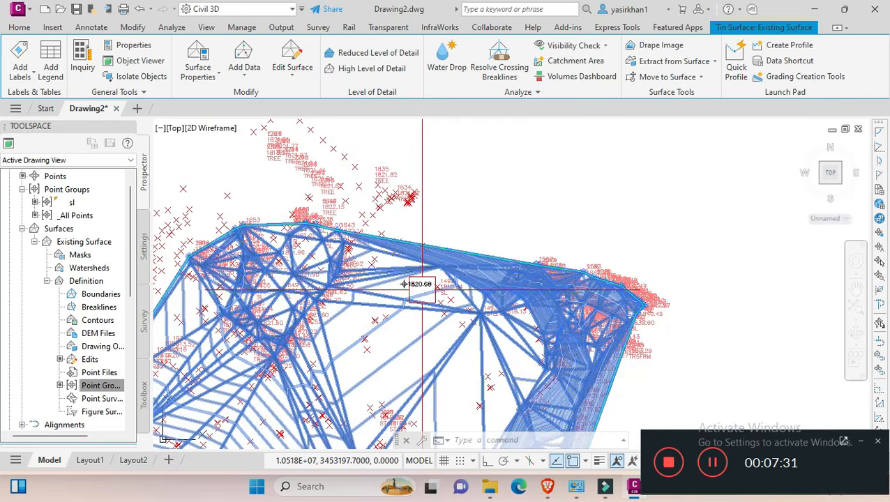
pyautogui.scroll(1, 425, 293)
pyautogui.scroll(2, 425, 293)
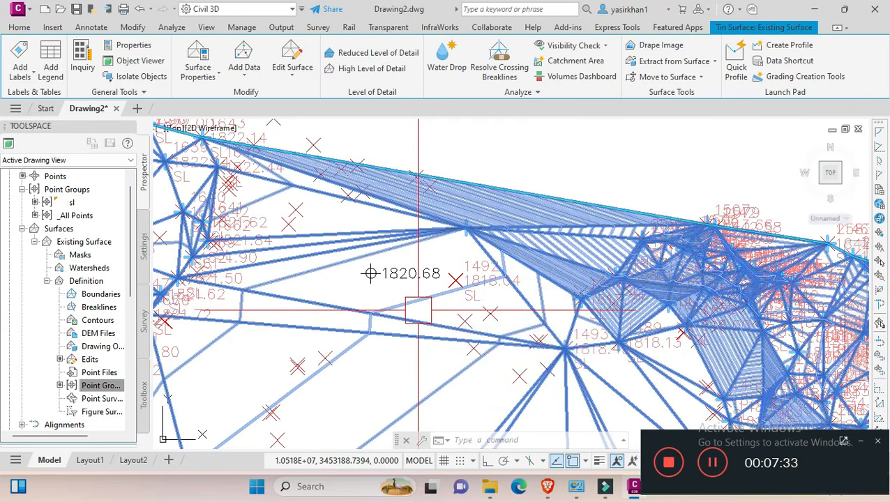
pyautogui.click(298, 75)
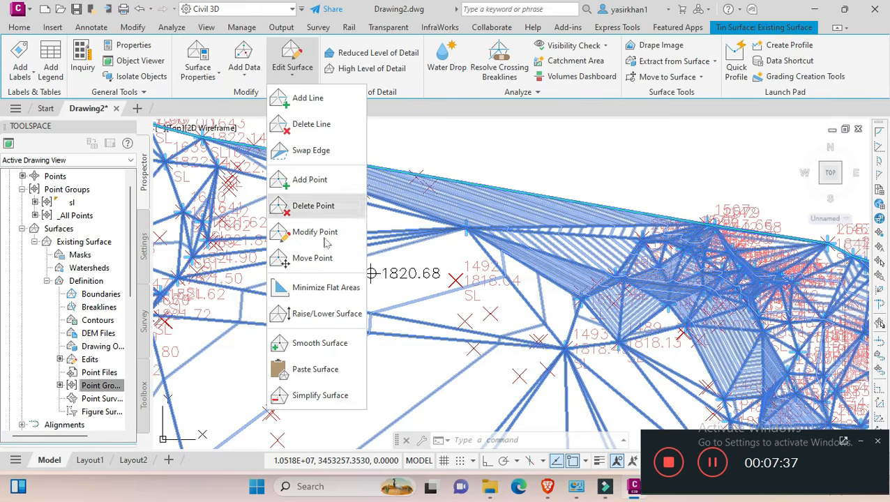
pyautogui.click(525, 157)
pyautogui.scroll(-4, 515, 148)
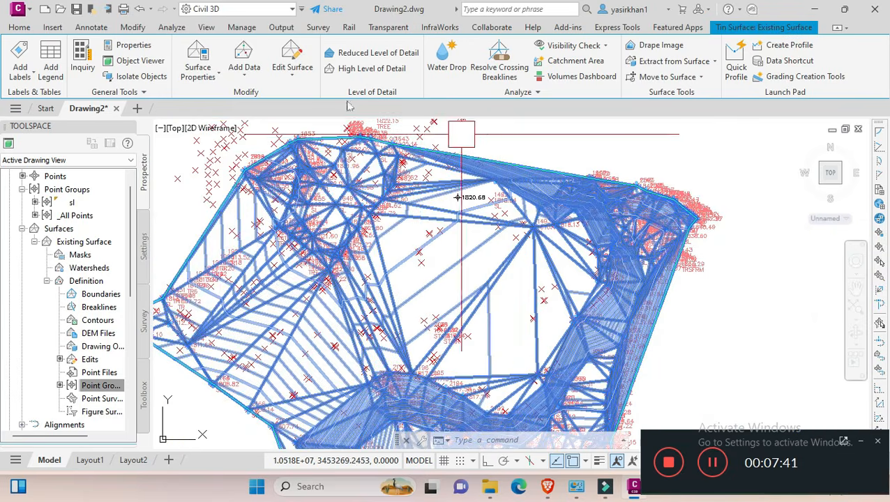
# Inspect Existing Surface as a 3D model in the Object Viewer, orbiting around it, and close the viewer
pyautogui.click(150, 61)
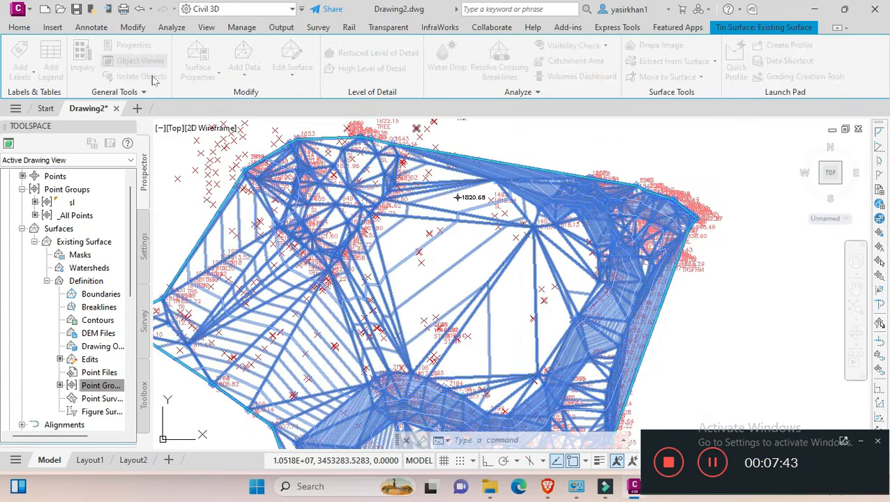
pyautogui.moveTo(397, 181); pyautogui.dragTo(432, 148)
pyautogui.moveTo(613, 169); pyautogui.dragTo(619, 140)
pyautogui.scroll(5, 561, 177)
pyautogui.scroll(-5, 560, 179)
pyautogui.scroll(5, 589, 126)
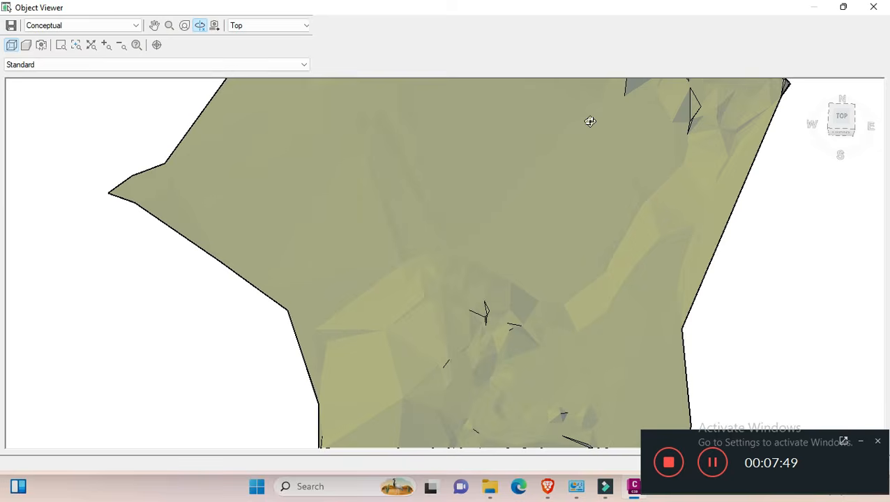
pyautogui.click(873, 7)
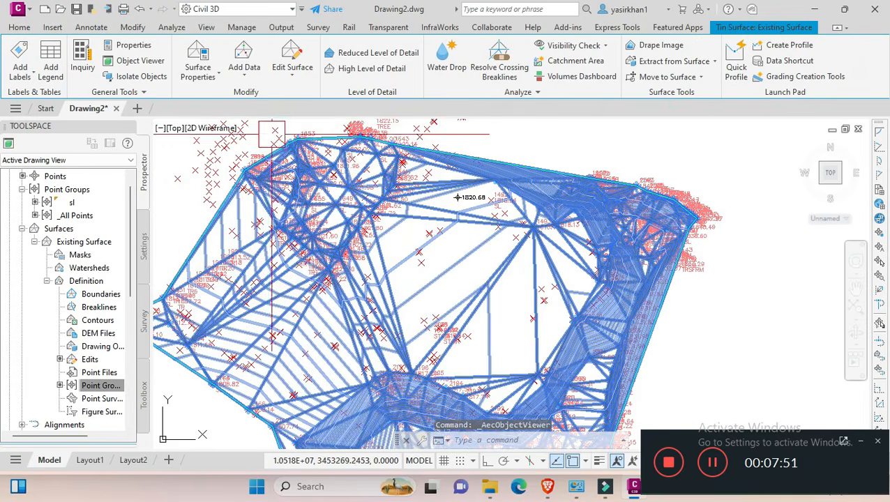
# Begin smoothing Existing Surface with Natural neighbor interpolation and set the output locations to Edge midpoints
pyautogui.click(293, 61)
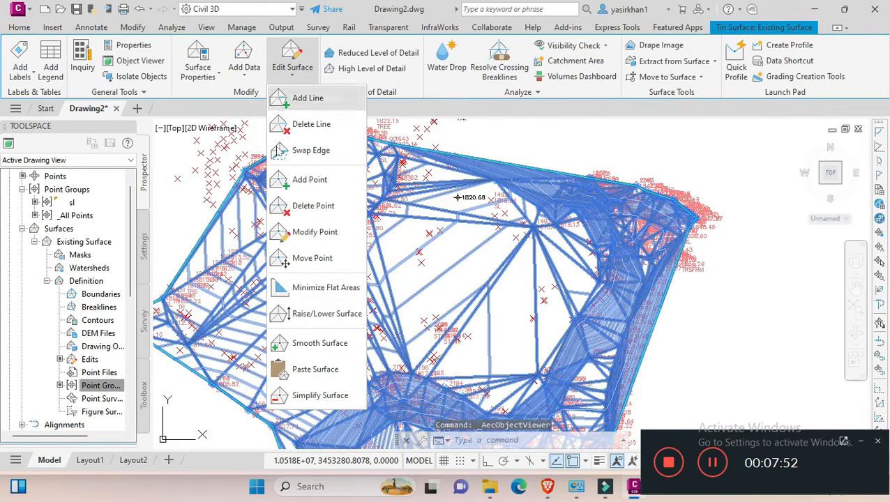
pyautogui.click(324, 342)
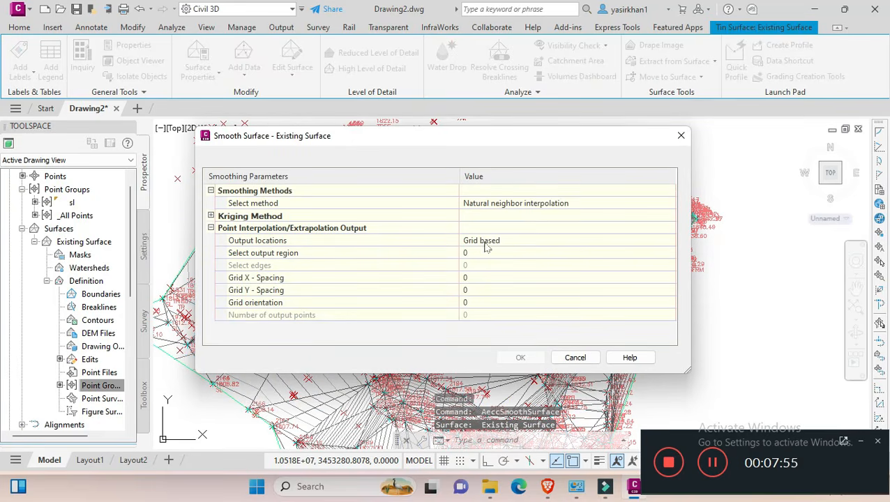
pyautogui.click(537, 204)
pyautogui.click(538, 204)
pyautogui.click(538, 204)
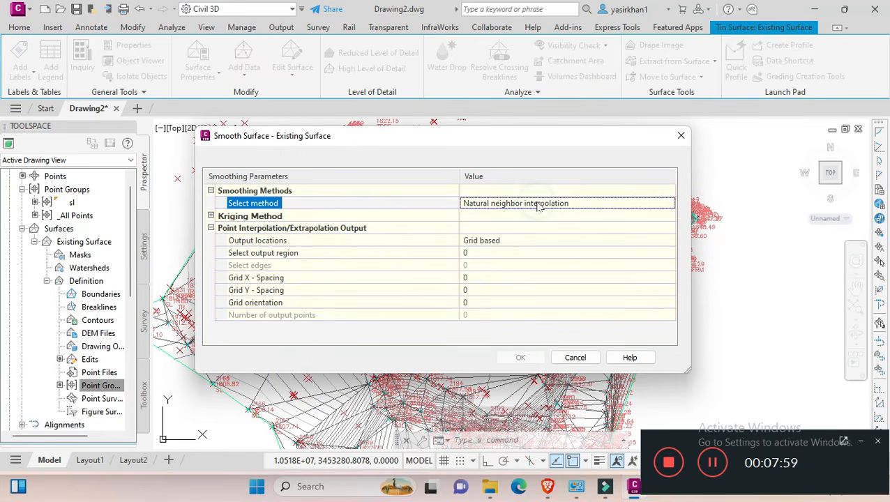
pyautogui.click(527, 242)
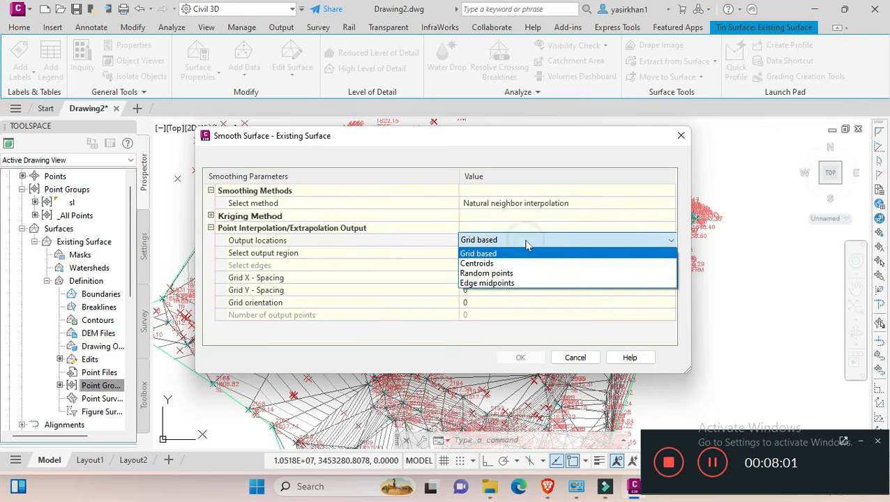
pyautogui.click(504, 283)
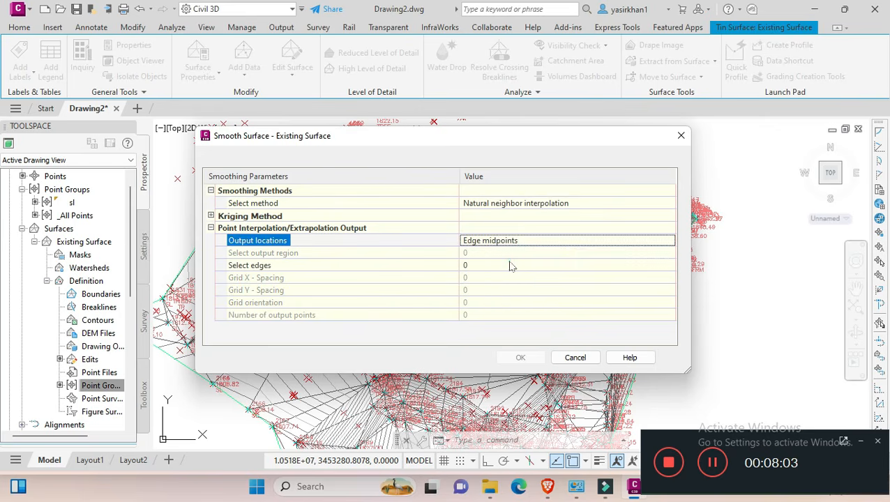
# Select all edges of the surface with a crossing window around the whole site and apply the smoothing
pyautogui.click(513, 265)
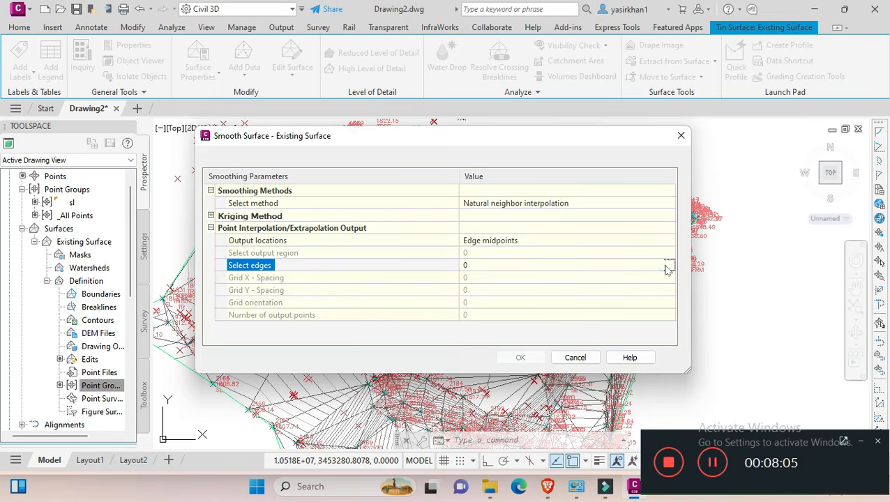
pyautogui.click(667, 267)
pyautogui.scroll(-6, 499, 210)
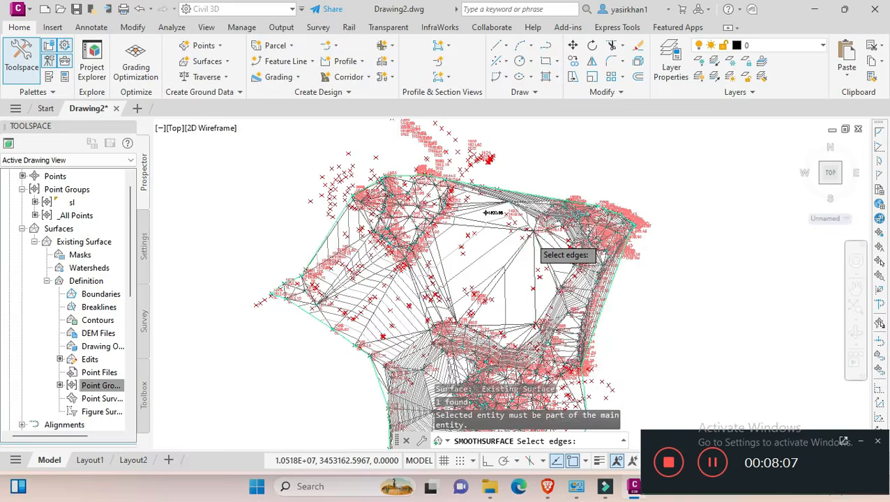
pyautogui.click(595, 207)
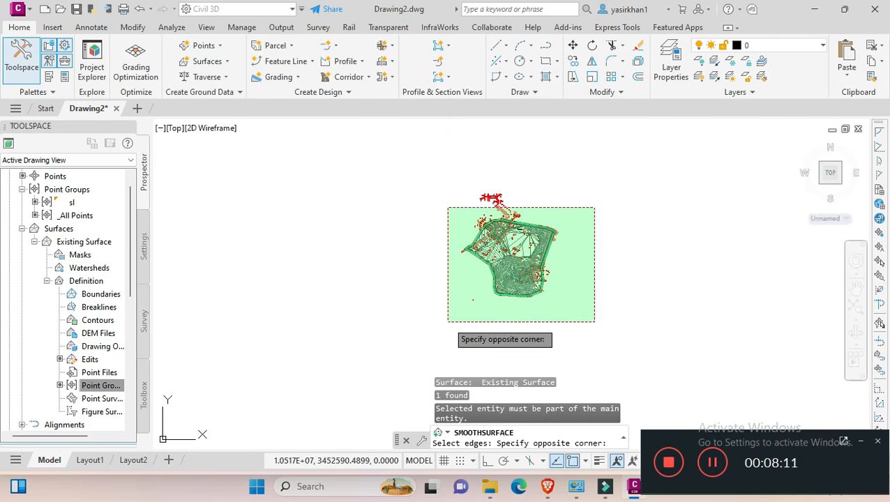
pyautogui.click(448, 322)
pyautogui.press('Return')
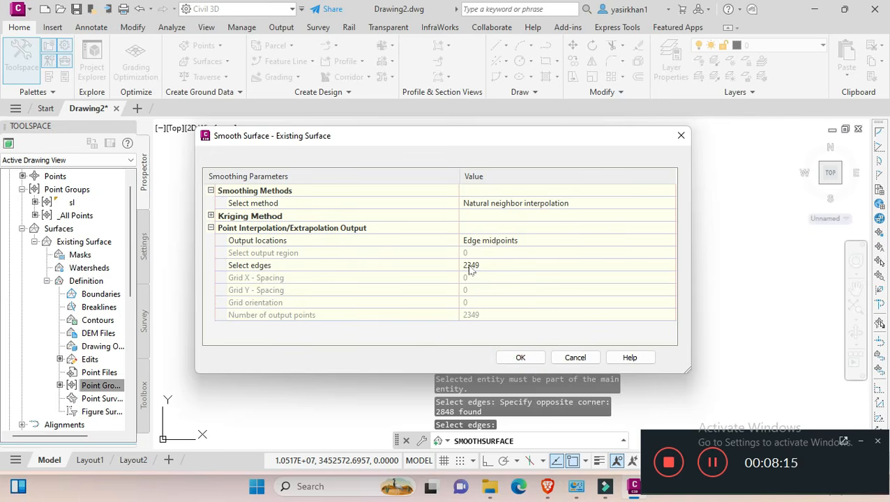
pyautogui.click(520, 357)
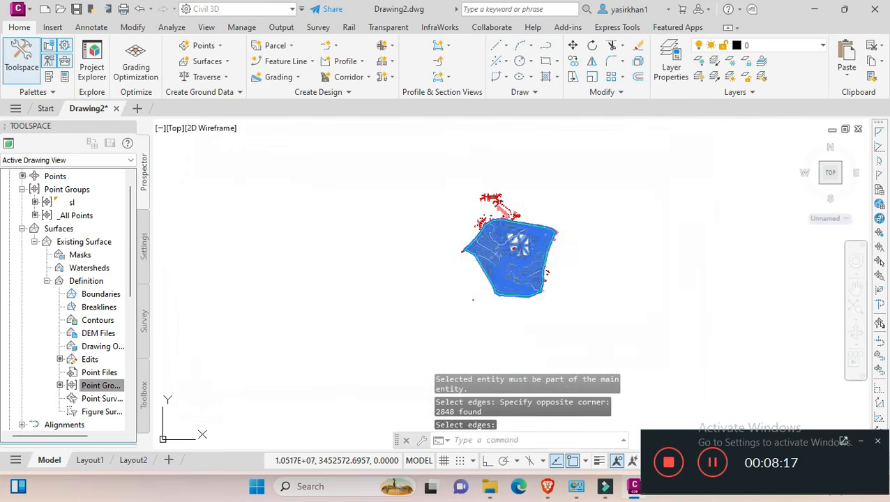
pyautogui.scroll(5, 510, 249)
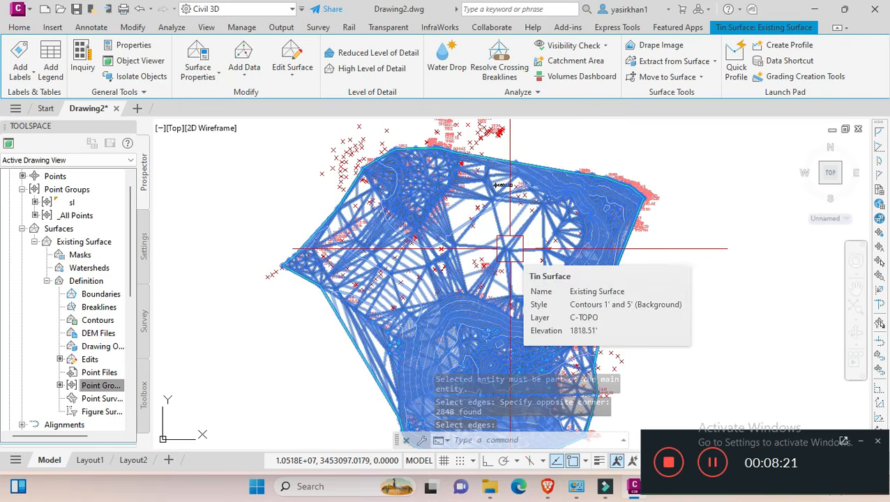
# Begin simplifying Existing Surface with the Point Removal method, using the existing surface border as the region
pyautogui.click(287, 78)
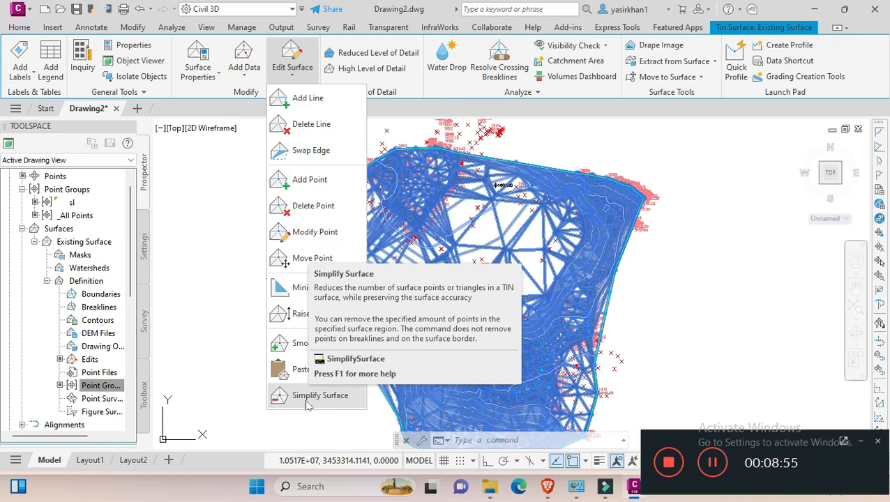
pyautogui.click(308, 399)
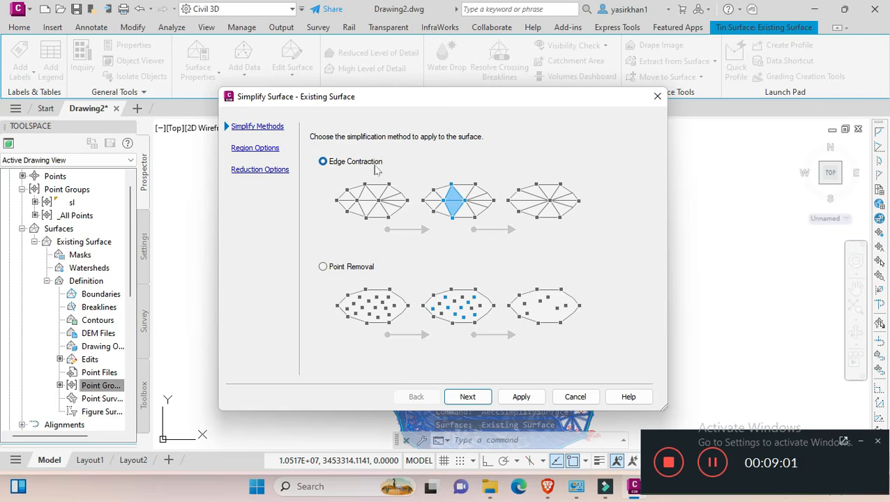
pyautogui.click(323, 271)
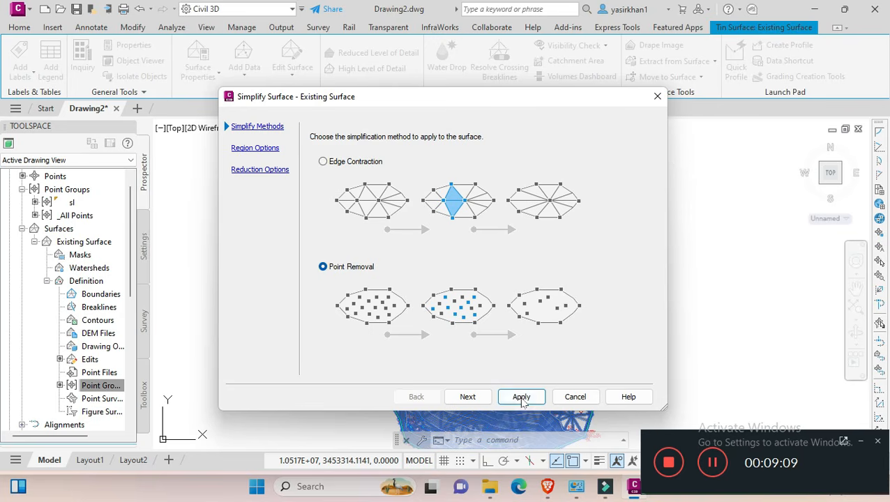
pyautogui.click(480, 398)
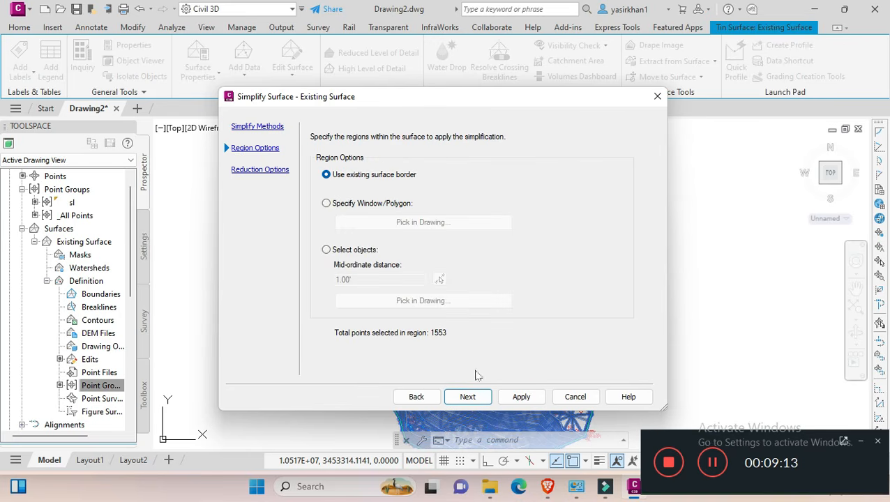
pyautogui.click(476, 404)
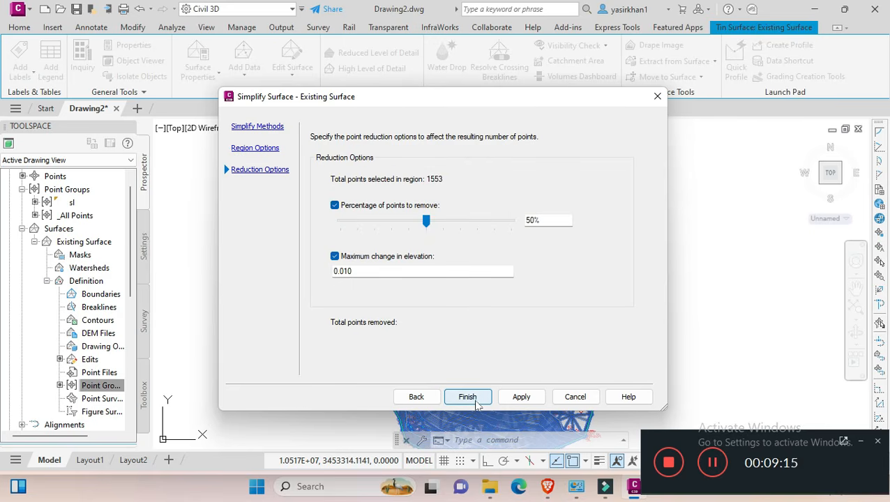
# Set the percentage of points to remove to 75%, apply the reduction and finish the surface simplification
pyautogui.moveTo(426, 222); pyautogui.dragTo(469, 220)
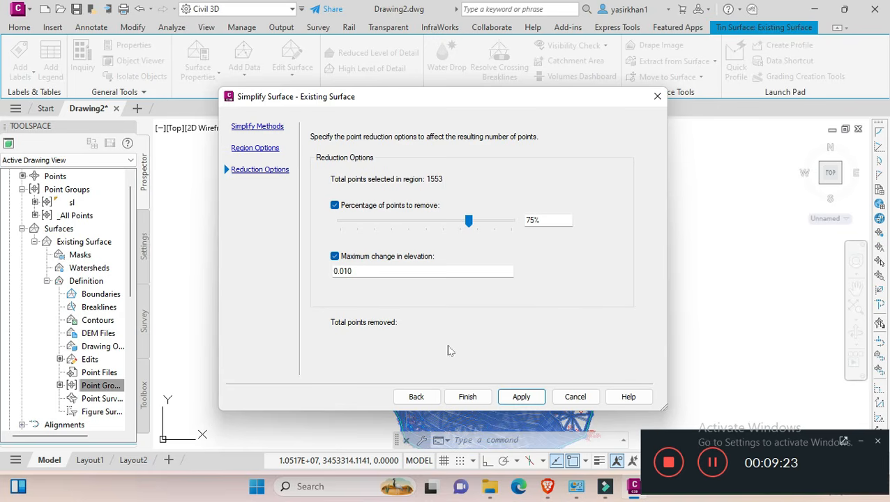
pyautogui.click(520, 398)
pyautogui.click(470, 397)
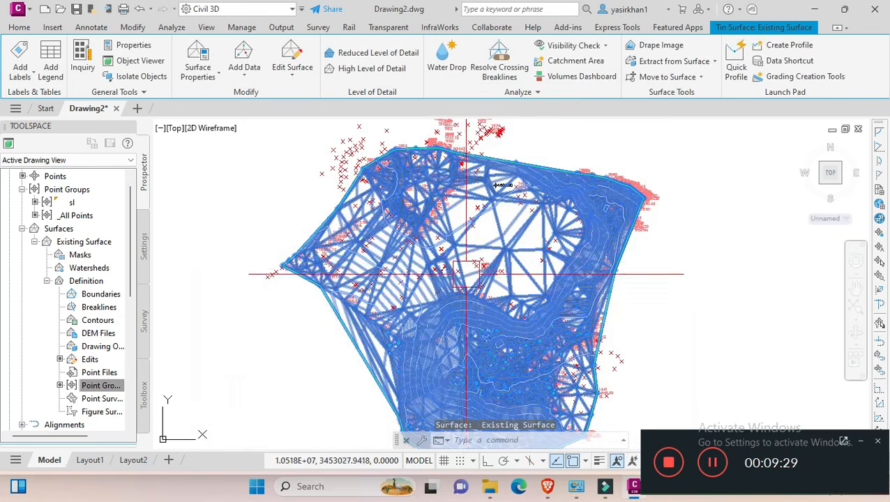
pyautogui.scroll(5, 468, 259)
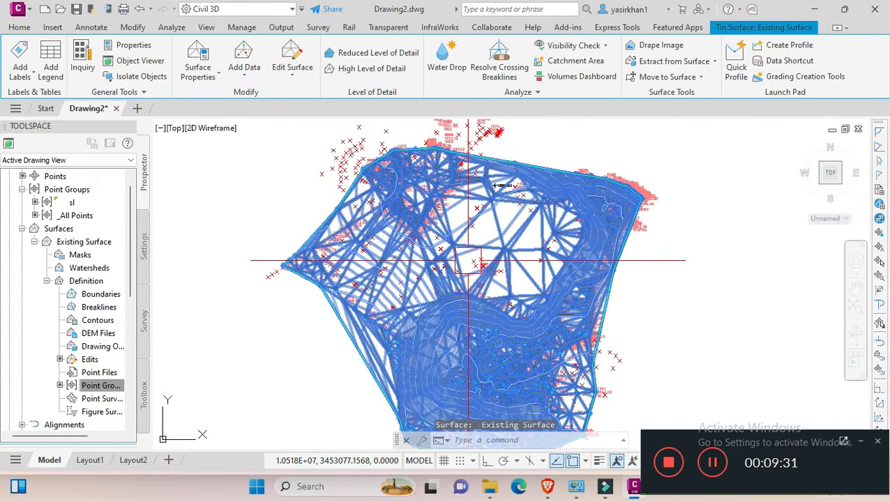